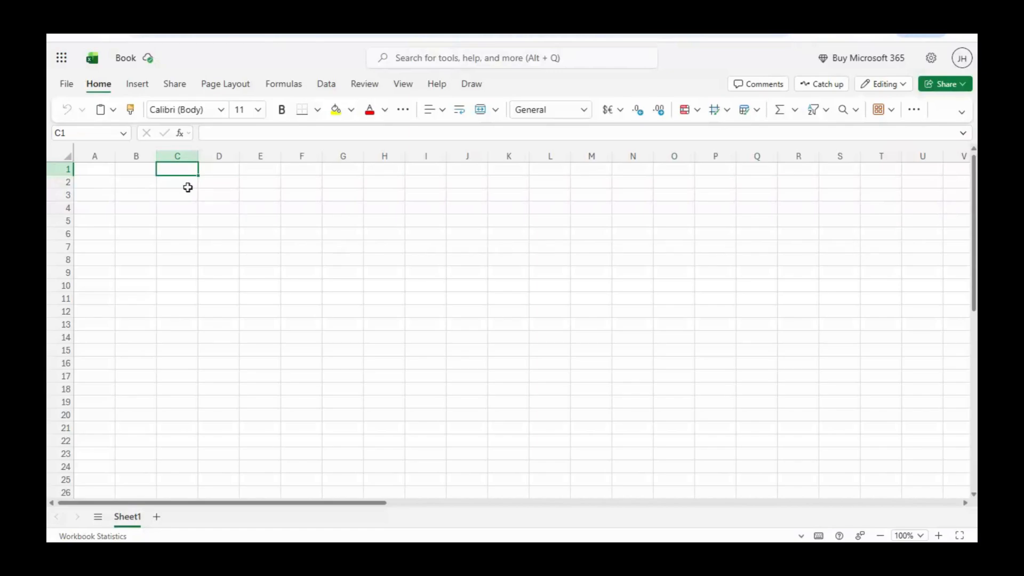
left_click(96, 170)
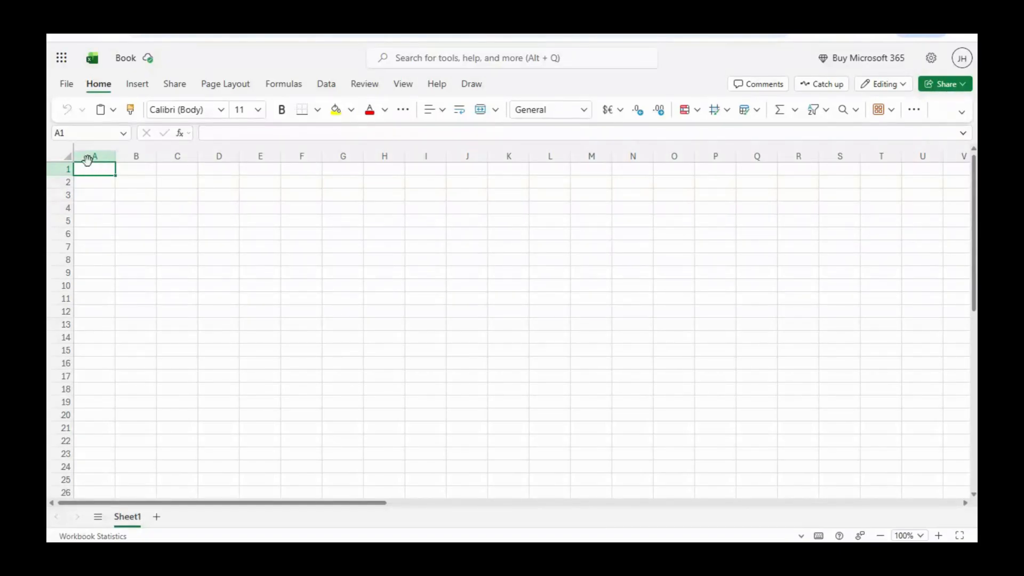
left_click(127, 170)
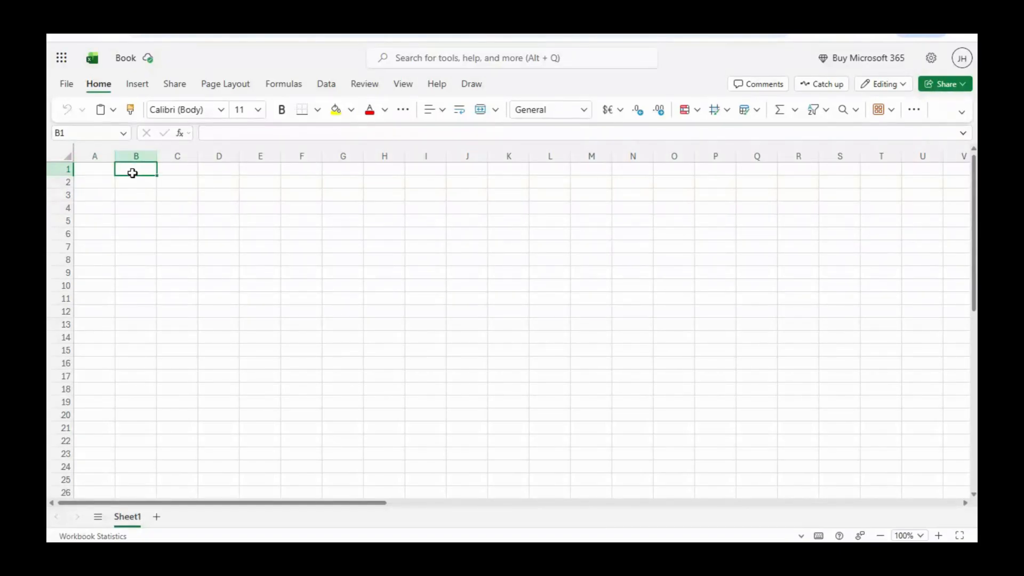
left_click(172, 171)
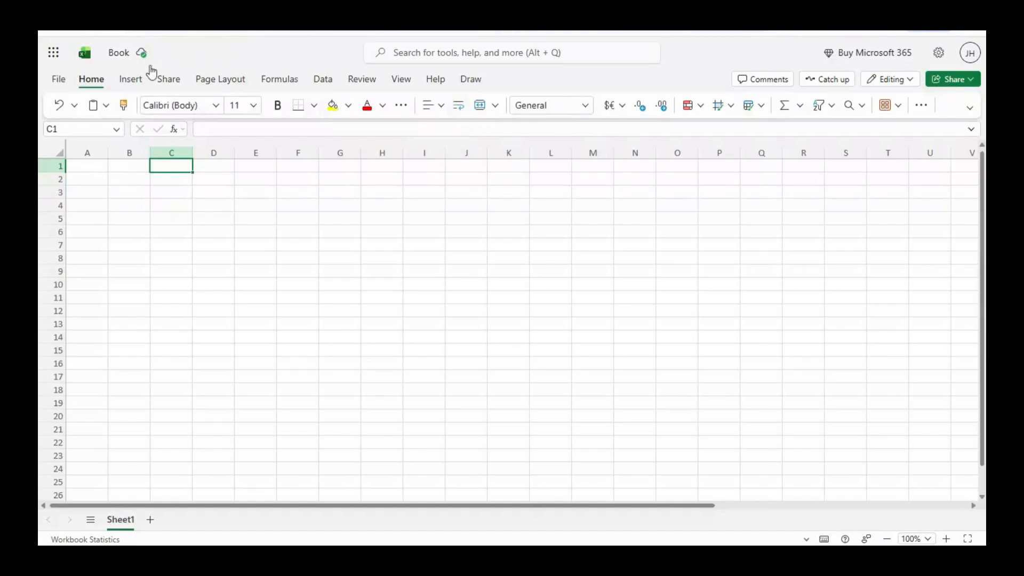
left_click(106, 105)
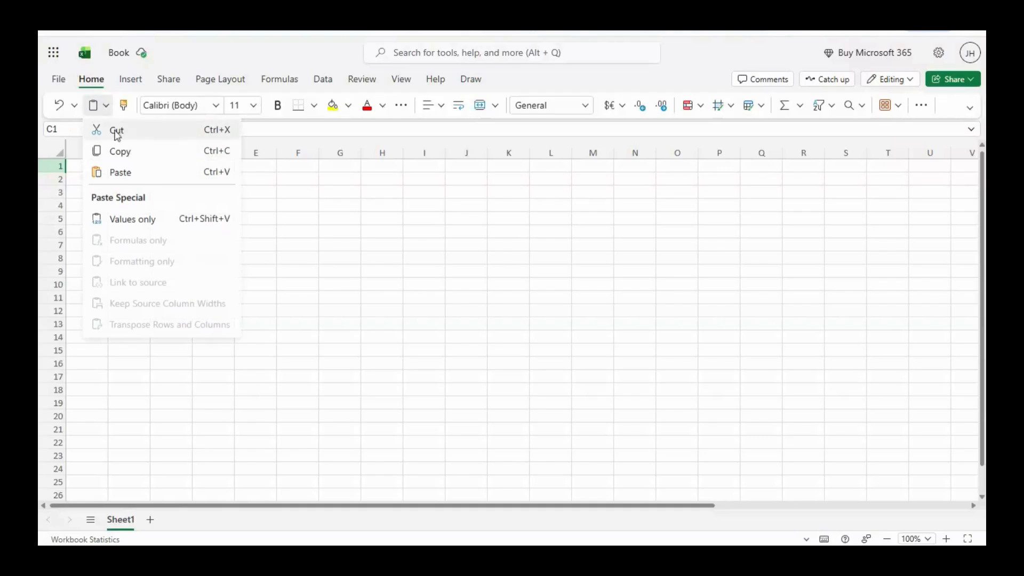
left_click(333, 237)
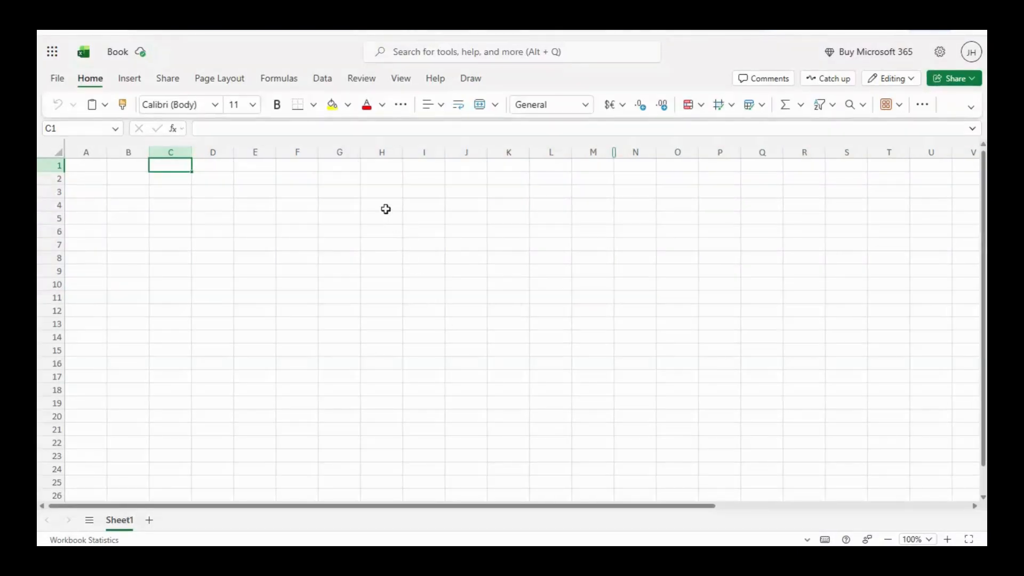
left_click(323, 80)
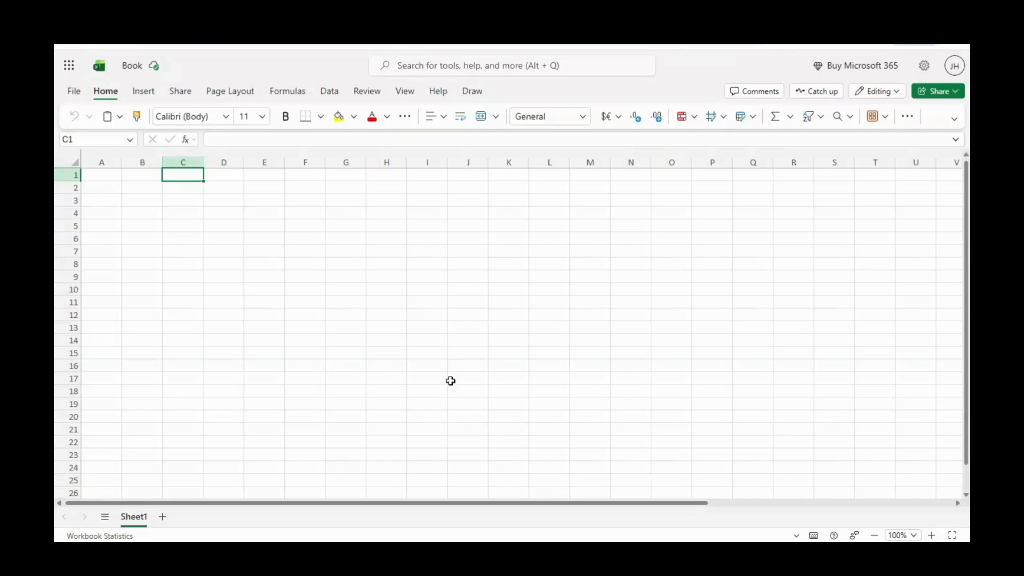
Add a second worksheet to the workbook and rename Sheet1 as January
left_click(163, 517)
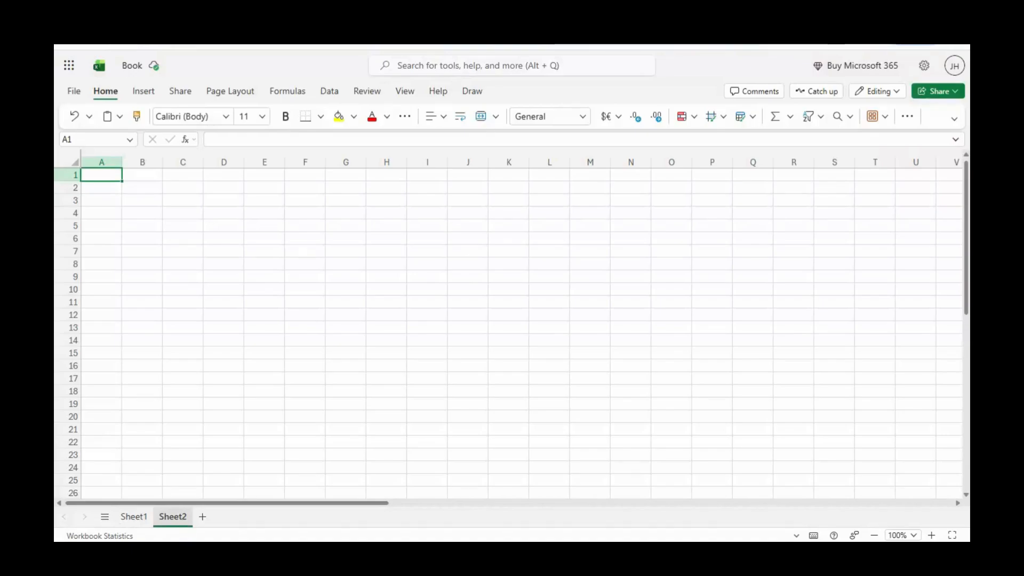
left_click(134, 517)
right_click(136, 517)
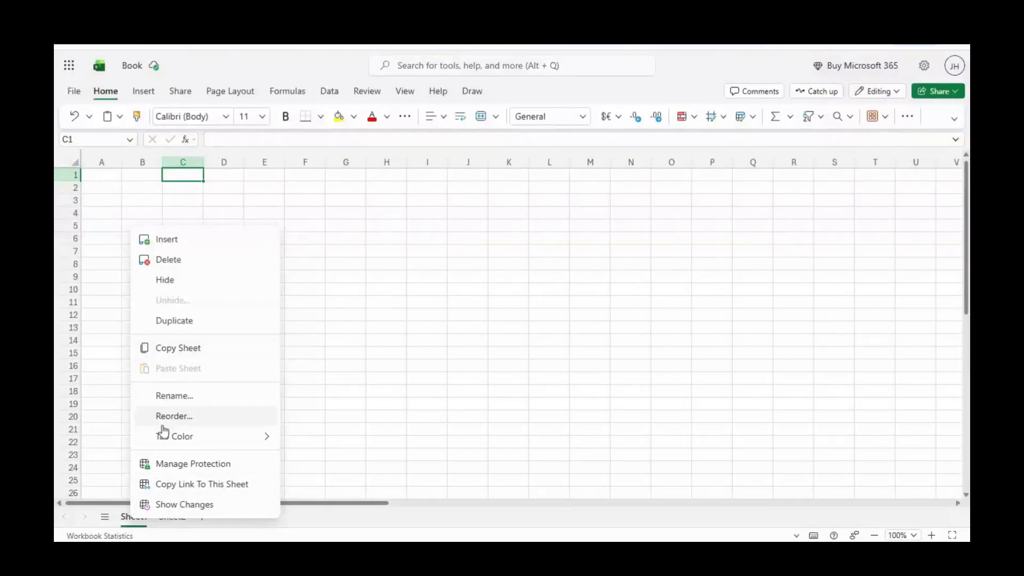
left_click(163, 400)
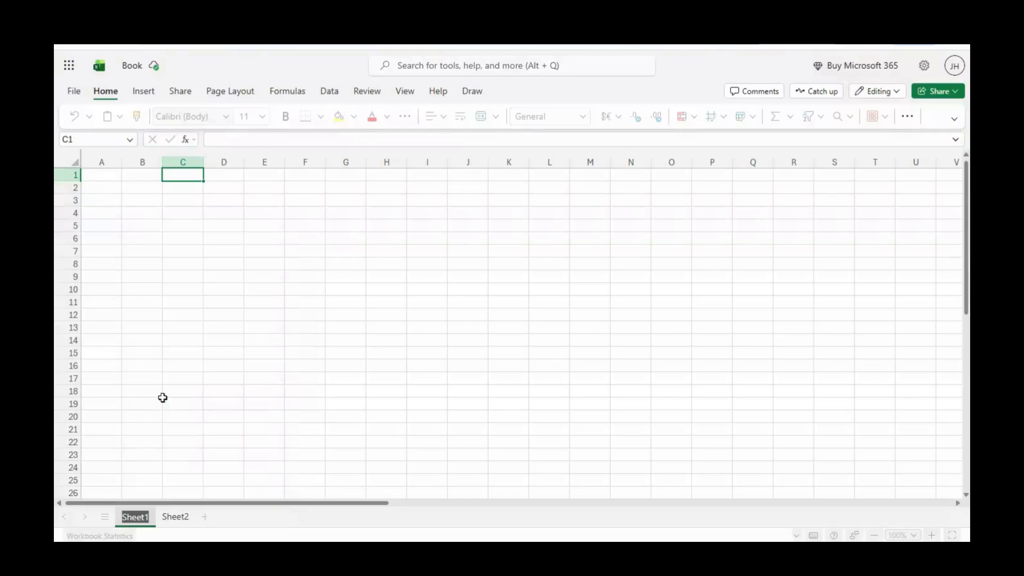
type("Ja")
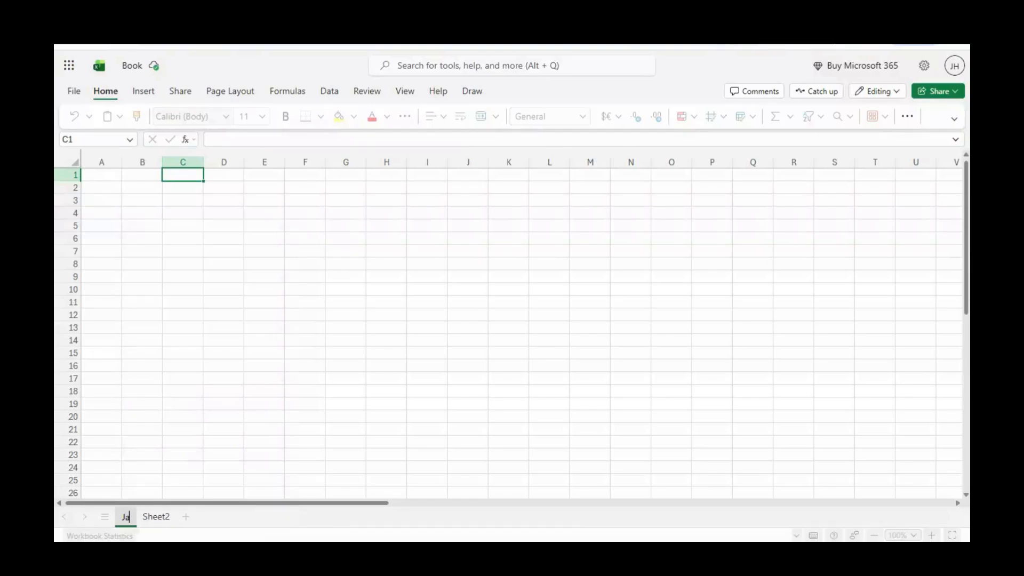
type("nuary")
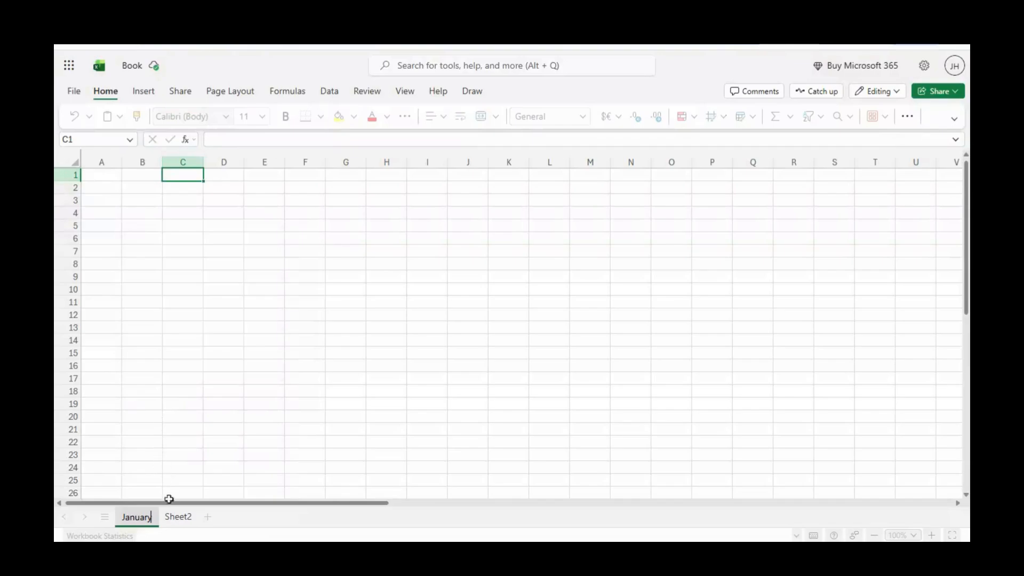
key("Return")
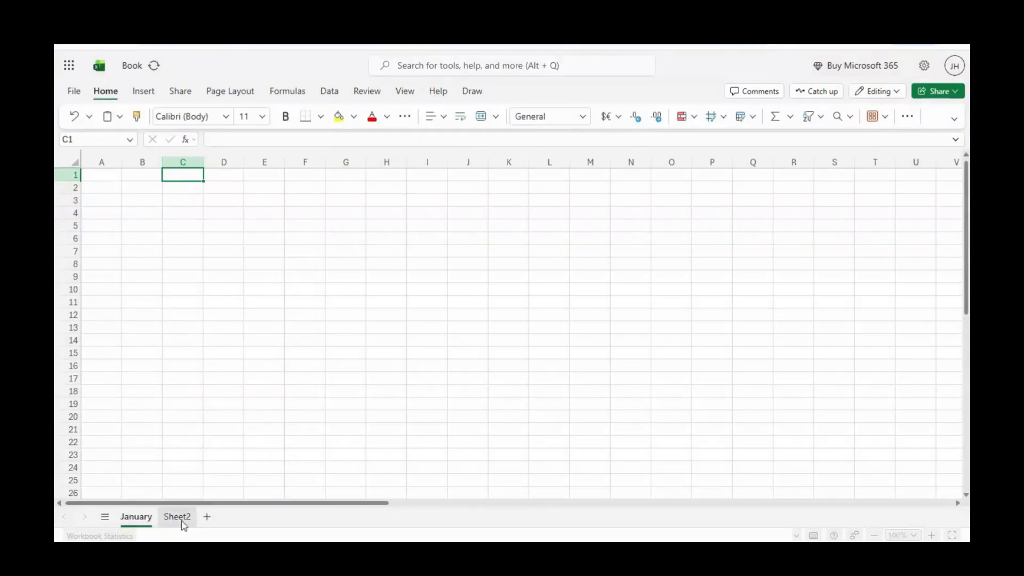
Rename Sheet2 as february
right_click(182, 522)
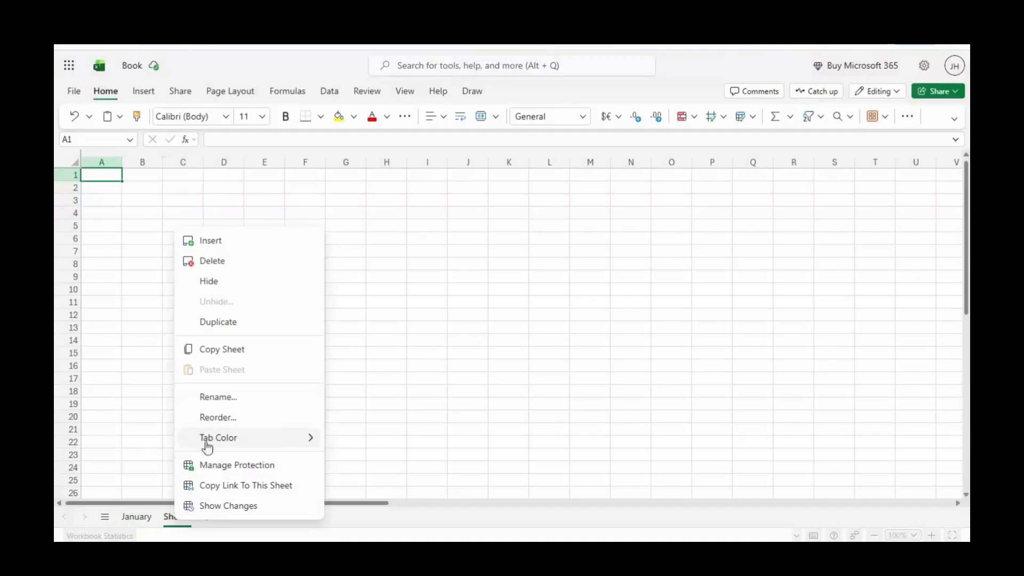
left_click(215, 397)
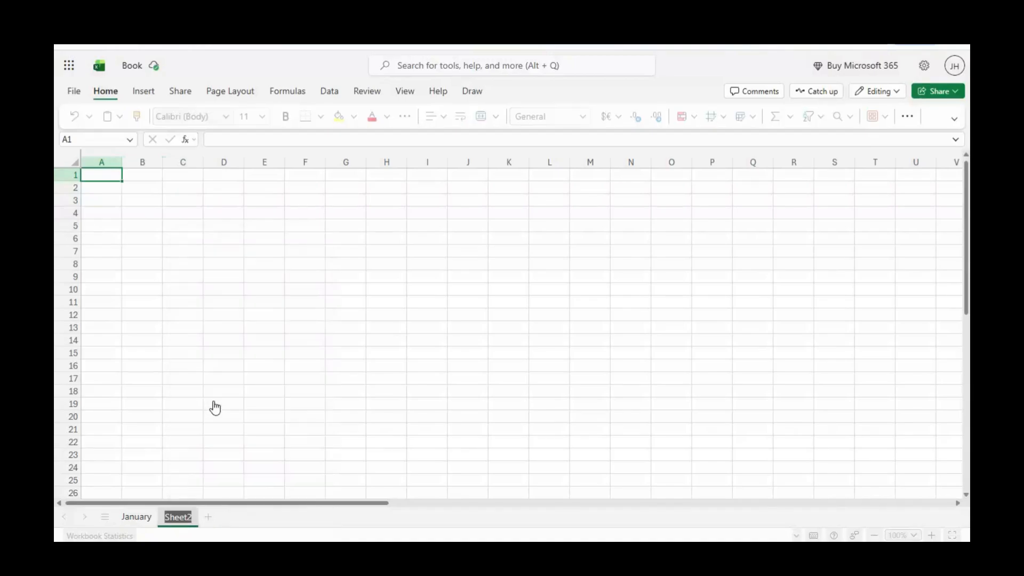
type("february")
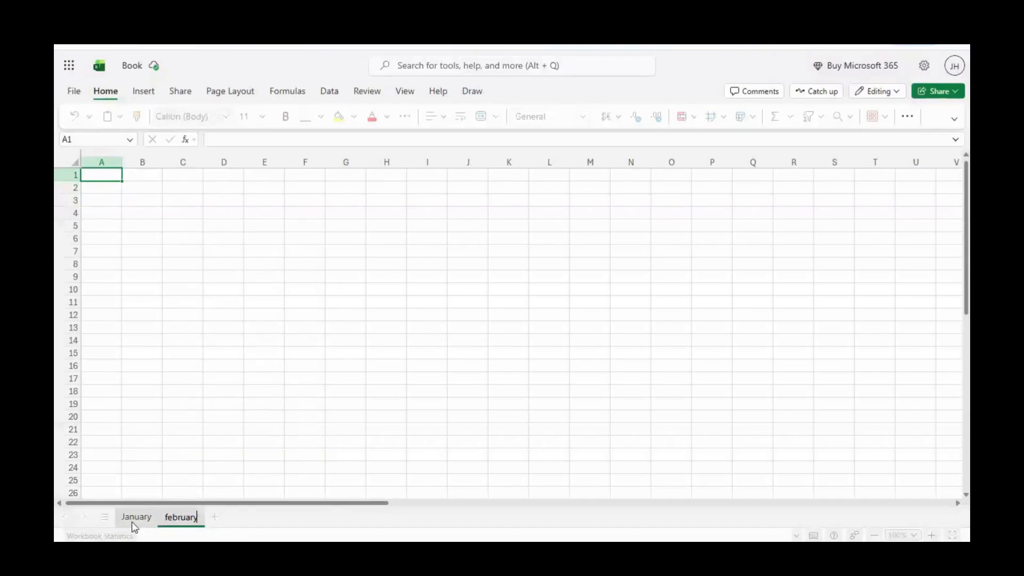
key("Return")
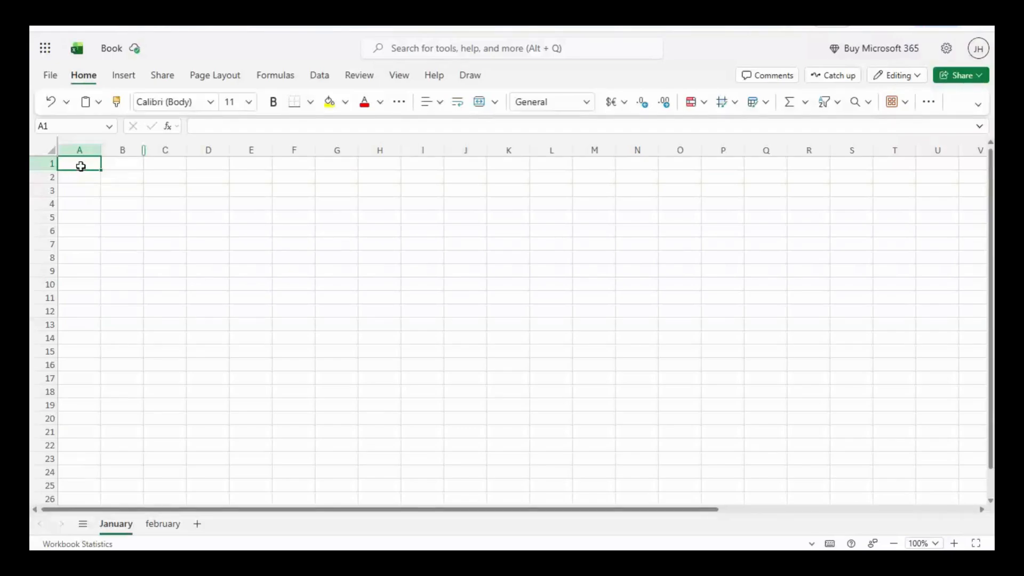
On the January sheet, enter the header Product in A1 and Quntity in B2
type("Pr")
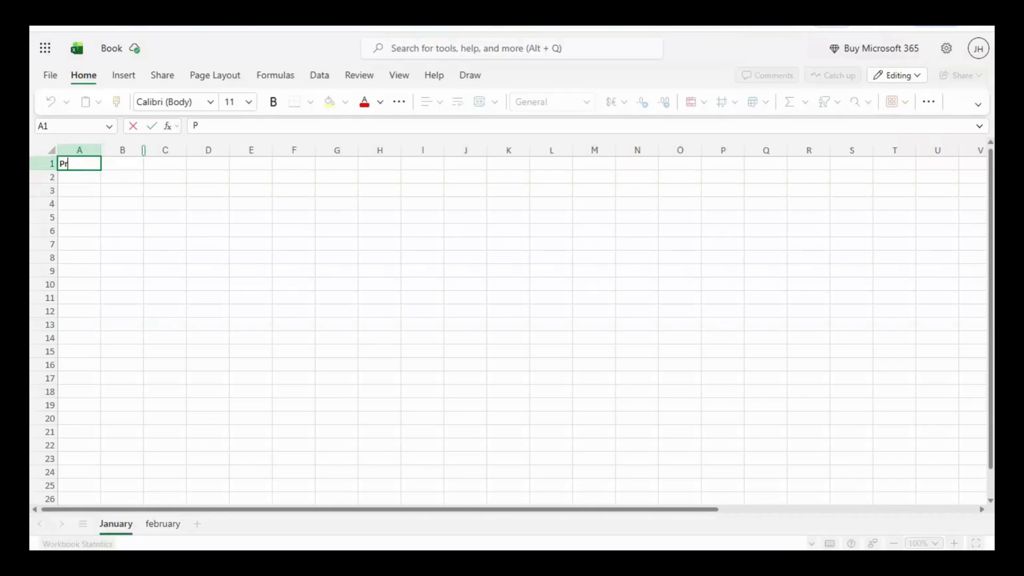
type("oduct")
left_click(127, 171)
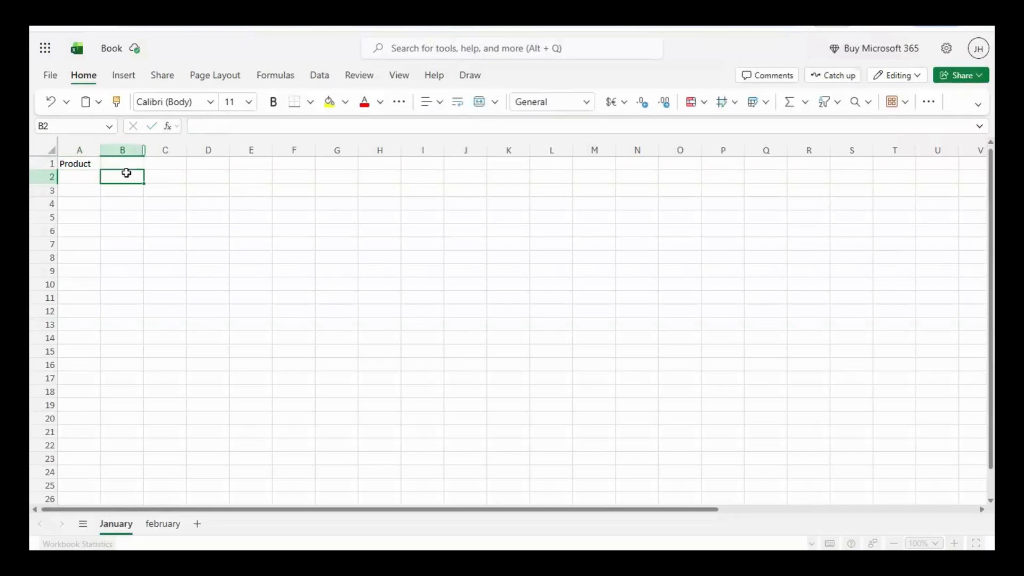
type("Qun")
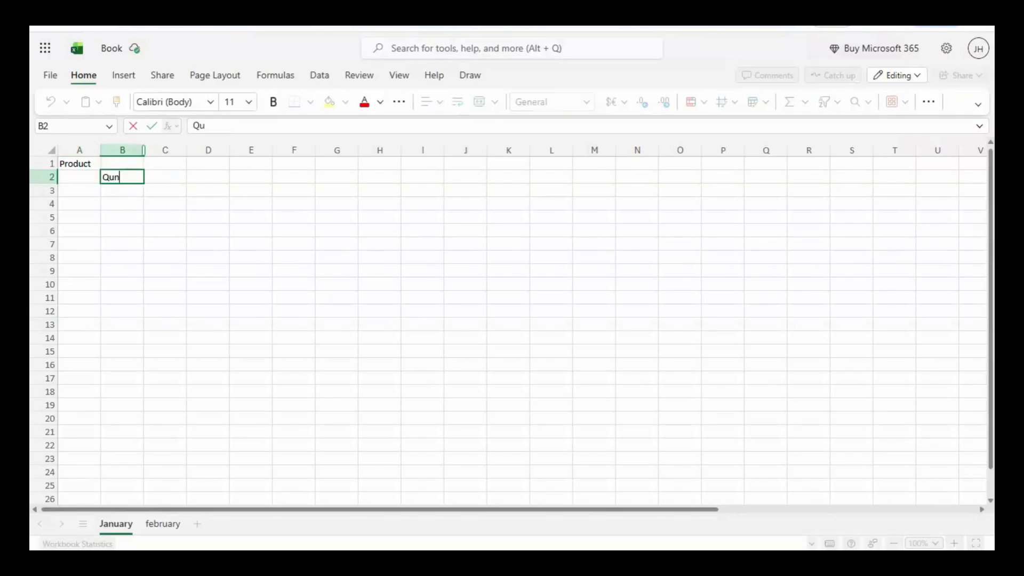
type("tity")
Move the Quntity header from B2 to B1 and enter the header Price in C1
double_click(103, 178)
key("ctrl+c")
key("BackSpace")
left_click(113, 165)
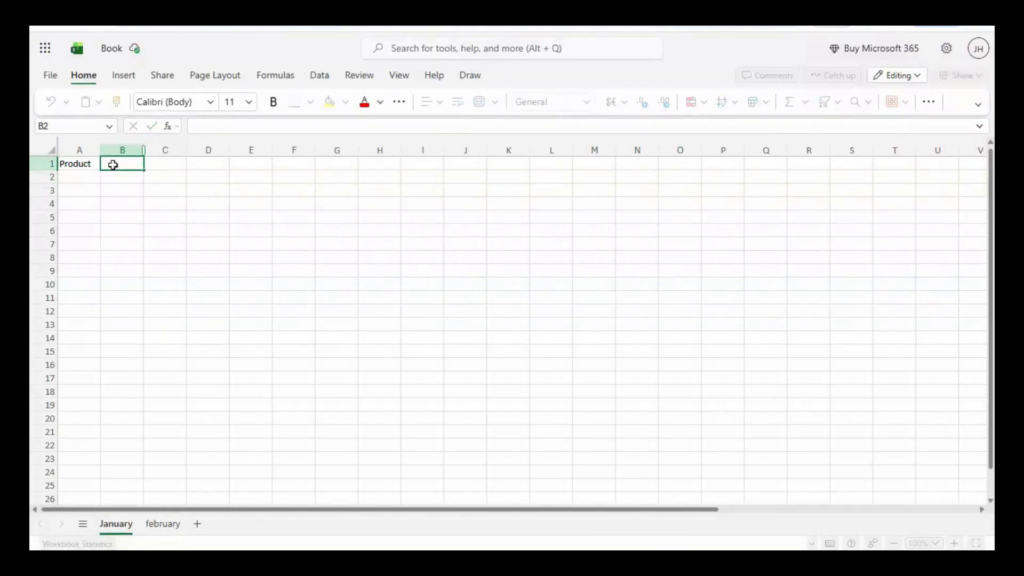
key("ctrl+v")
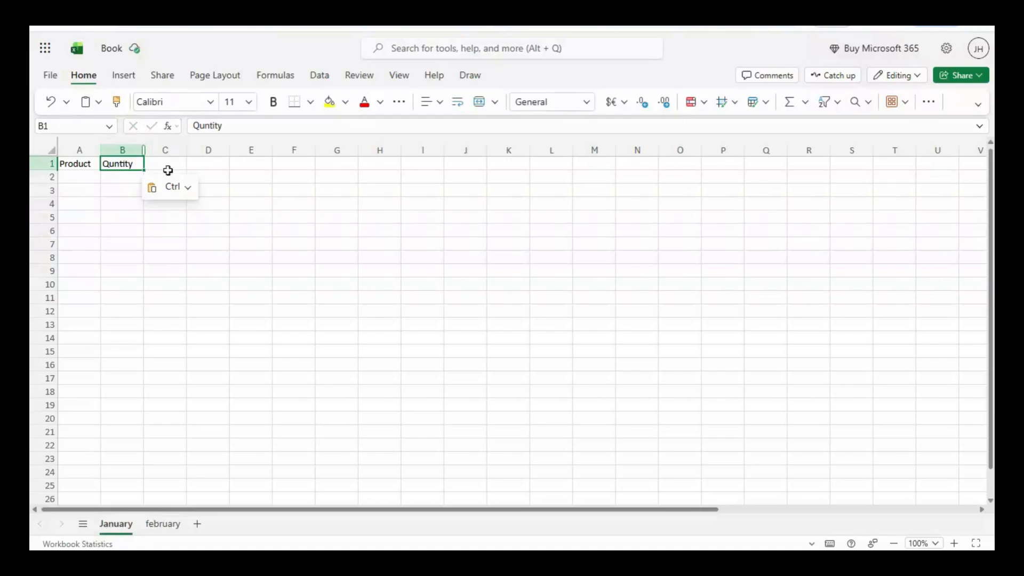
left_click(166, 166)
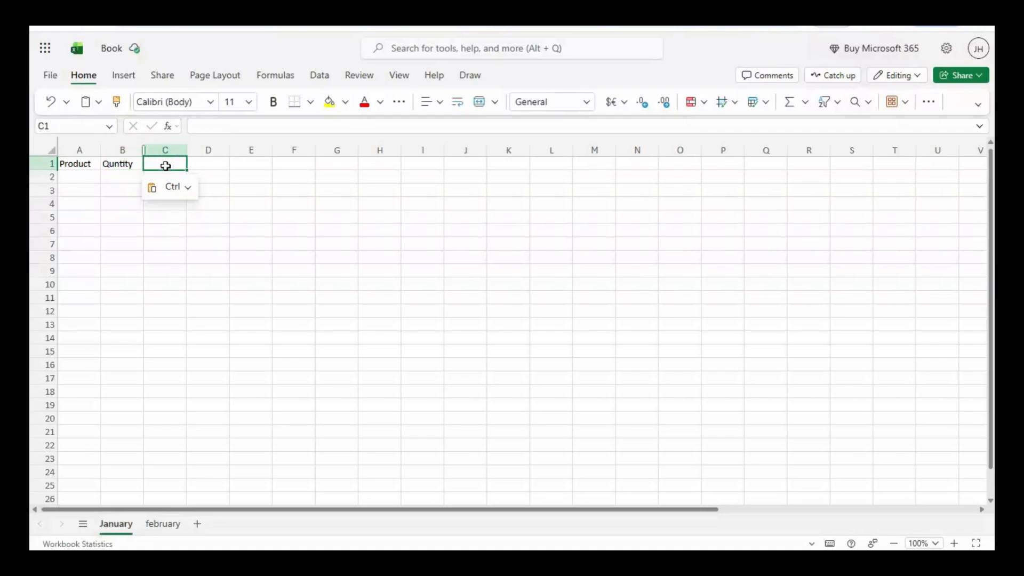
double_click(165, 166)
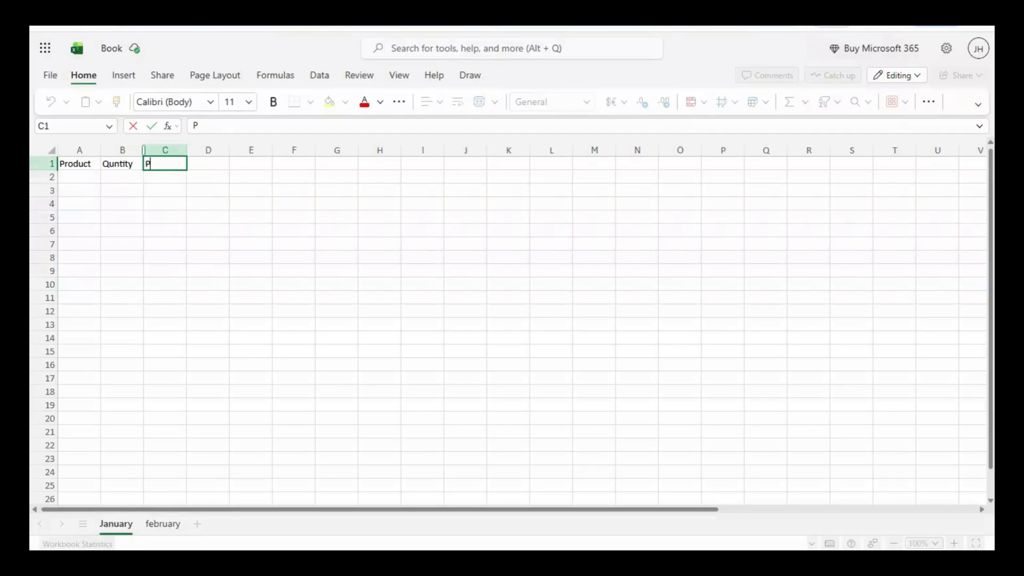
type("Price")
Fill row 2 with the product Laptop, quantity 5 and price 50,000
left_click(65, 180)
type("L")
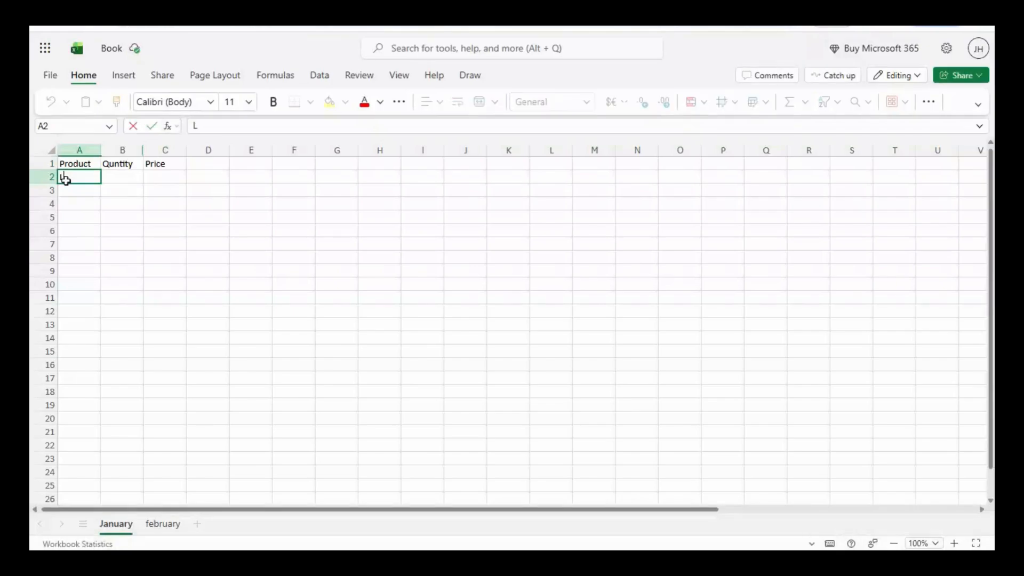
type("aptop")
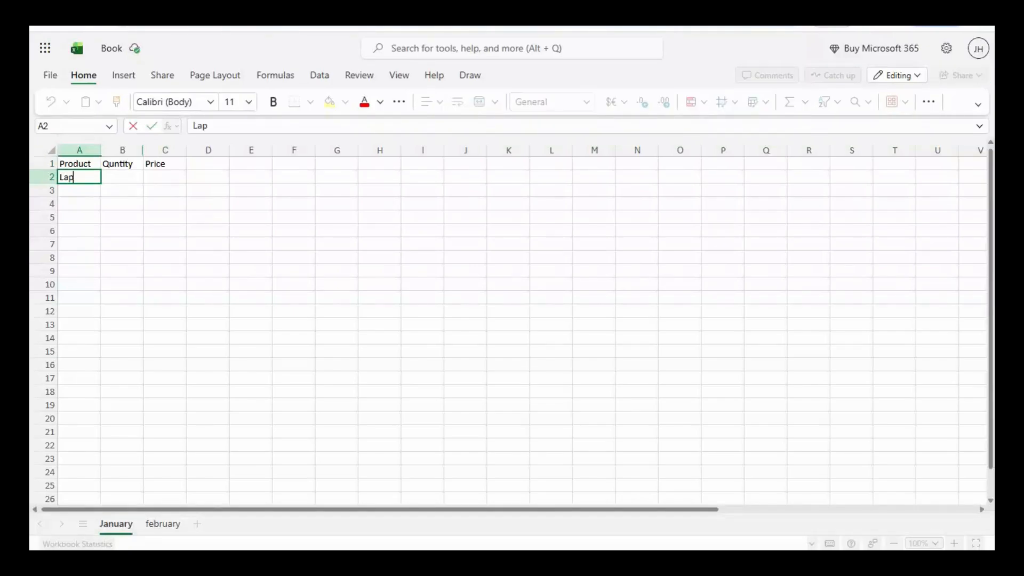
left_click(109, 177)
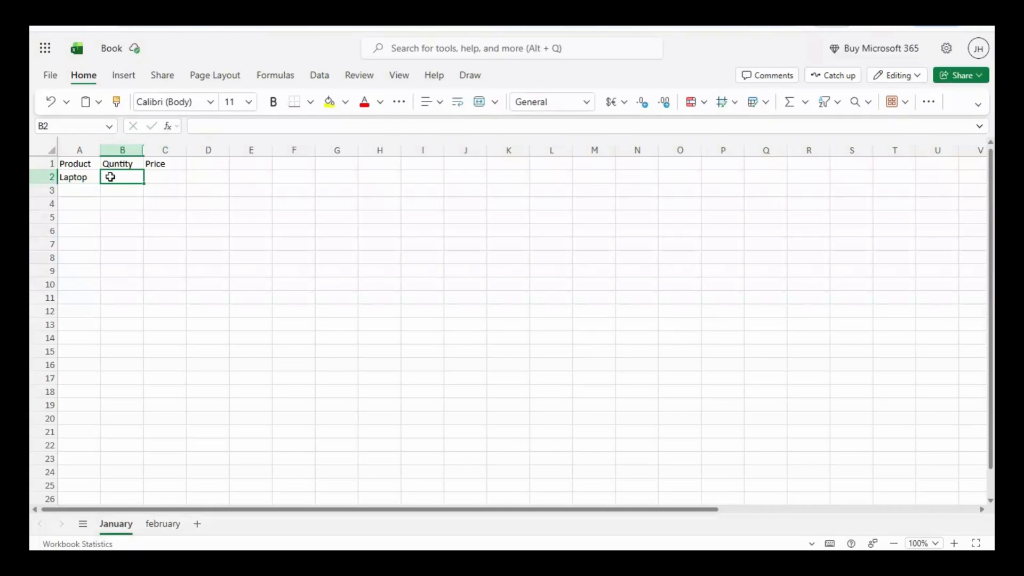
type("5")
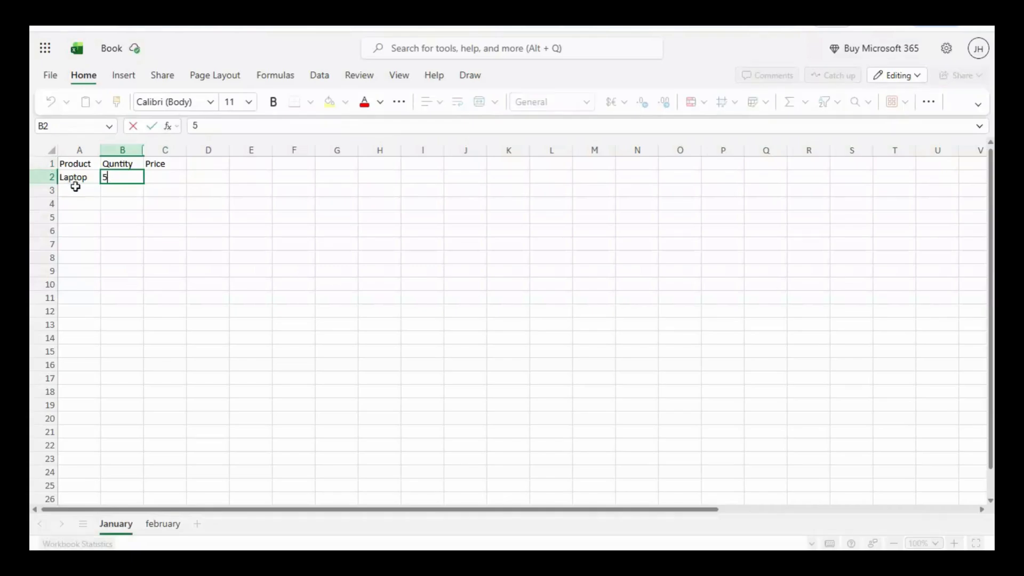
left_click(171, 173)
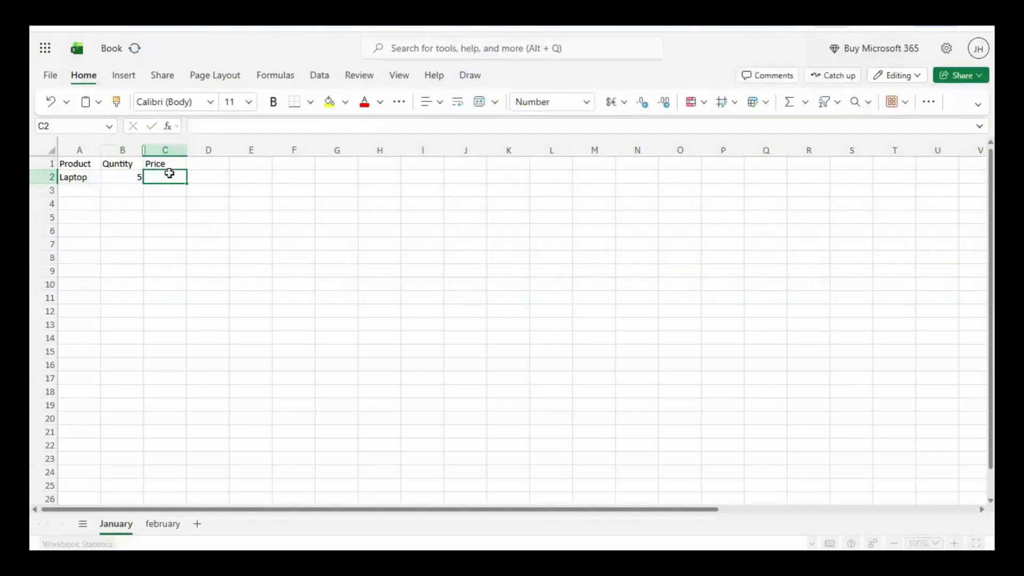
type("50,000")
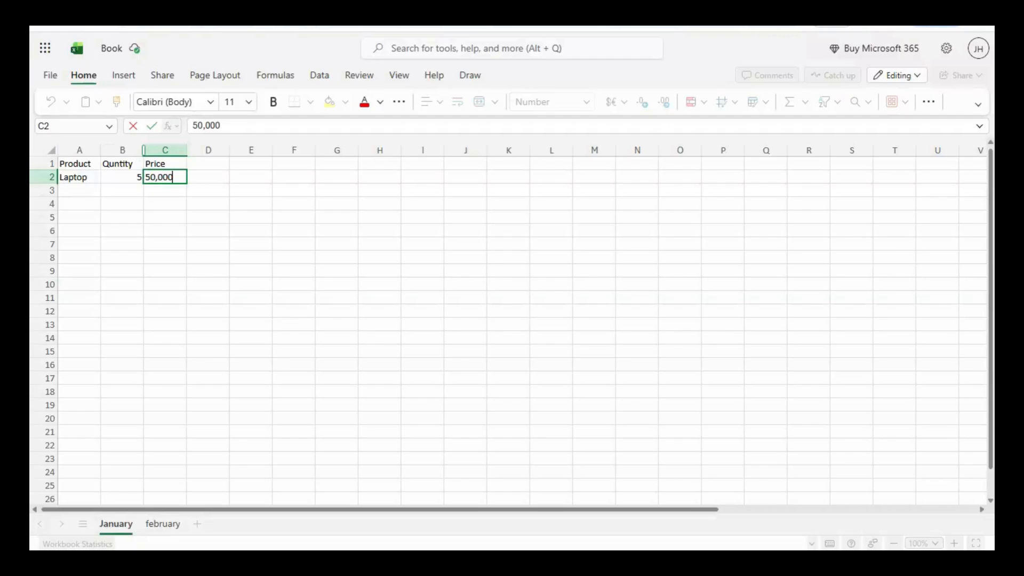
Fill row 3 with the product Mouse, quantity 10 and price 500
left_click(75, 196)
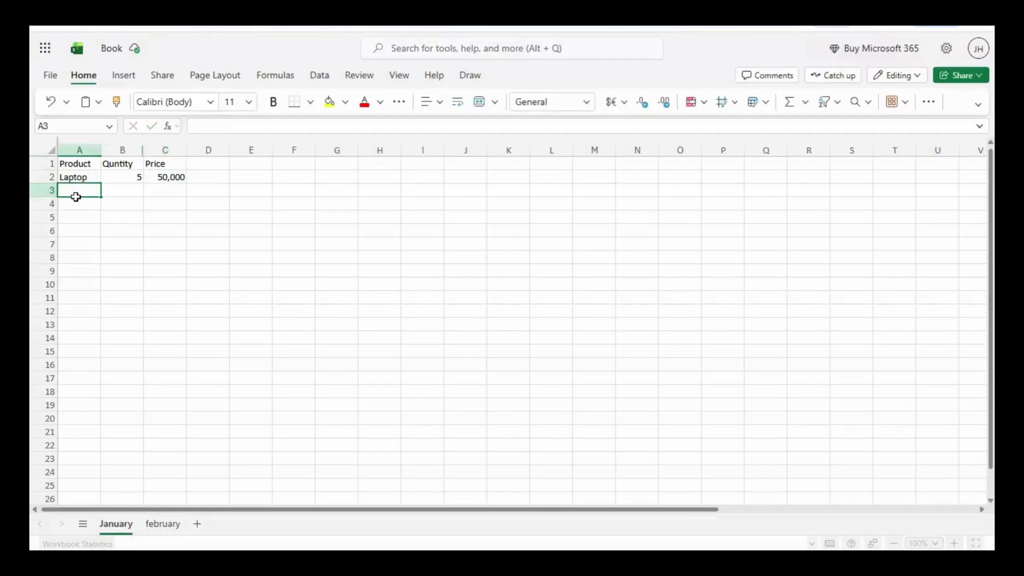
type("Mouse")
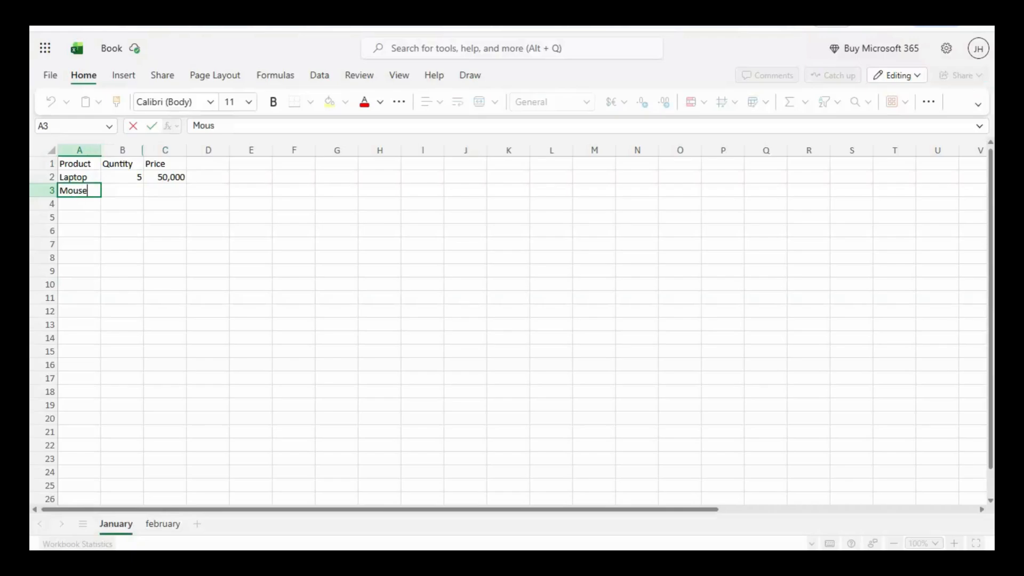
left_click(122, 190)
type("10")
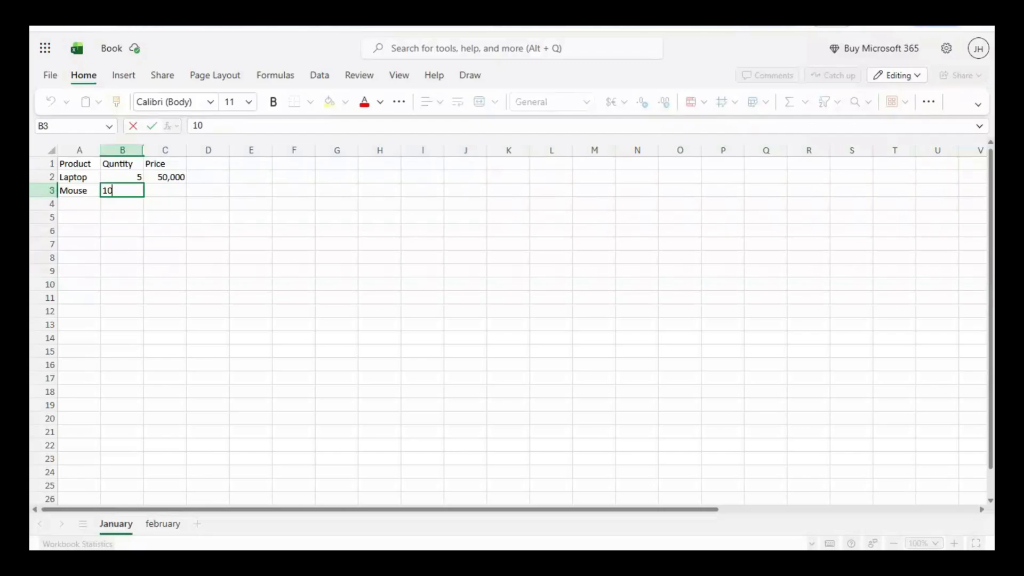
left_click(164, 198)
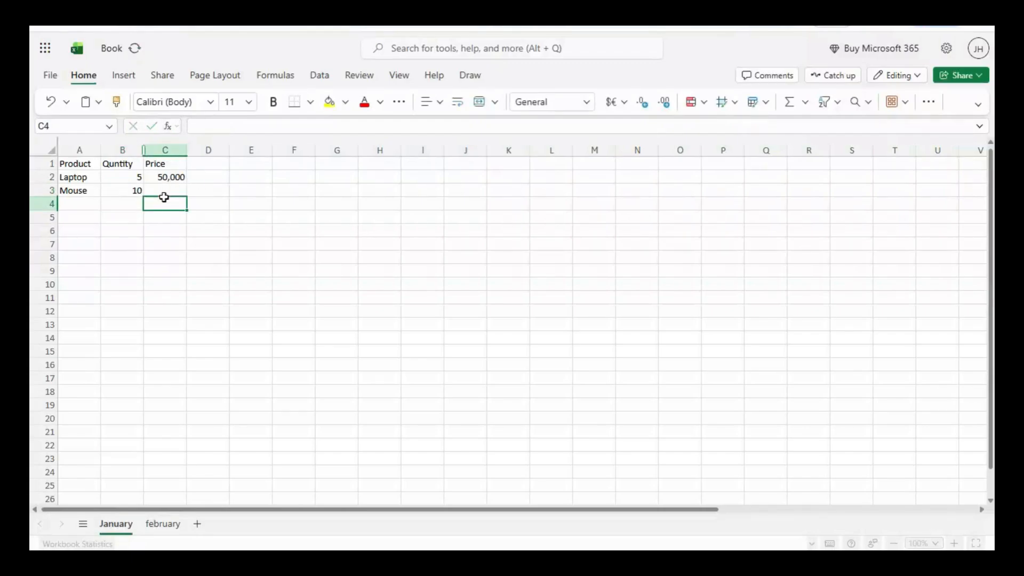
left_click(164, 192)
type("500")
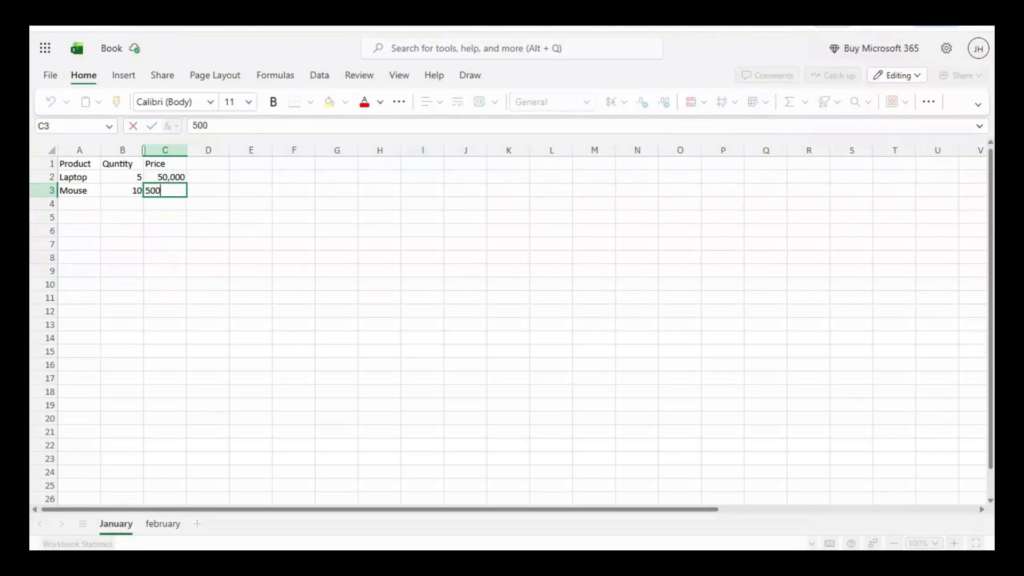
Fill row 4 with the product Keyboard, quantity 7 and price 1500
left_click(65, 205)
type("Keyboard")
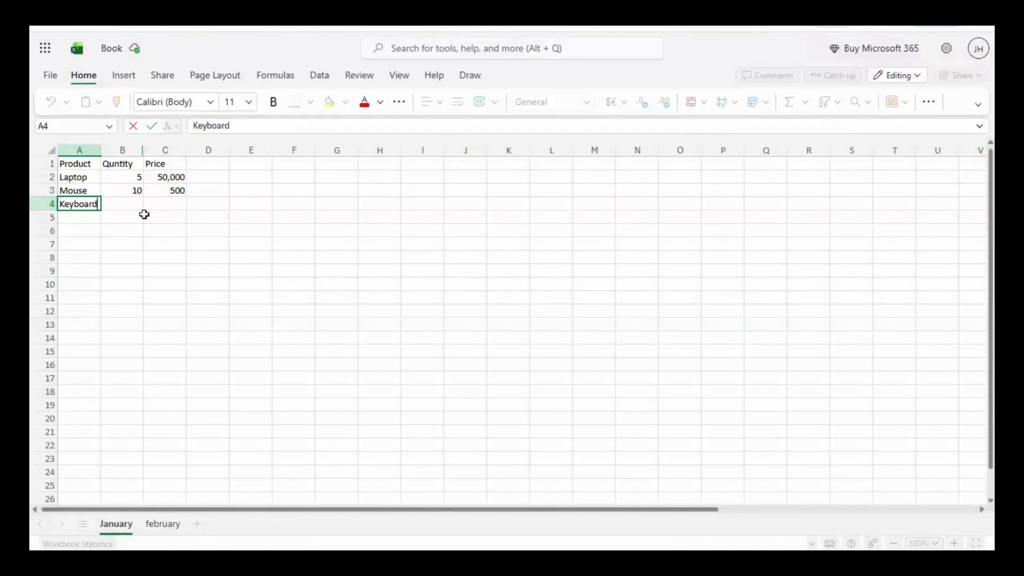
left_click(127, 201)
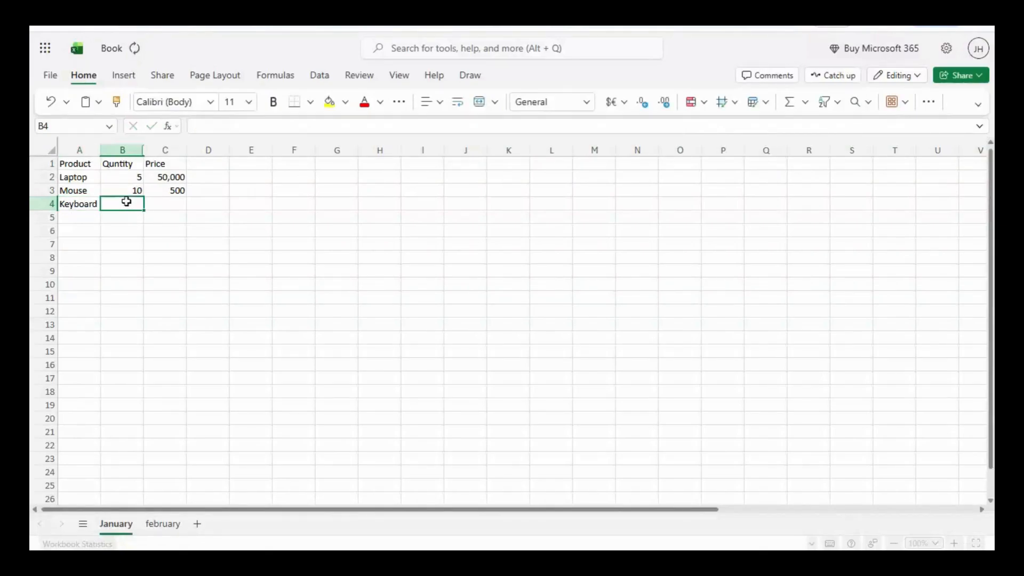
type("7")
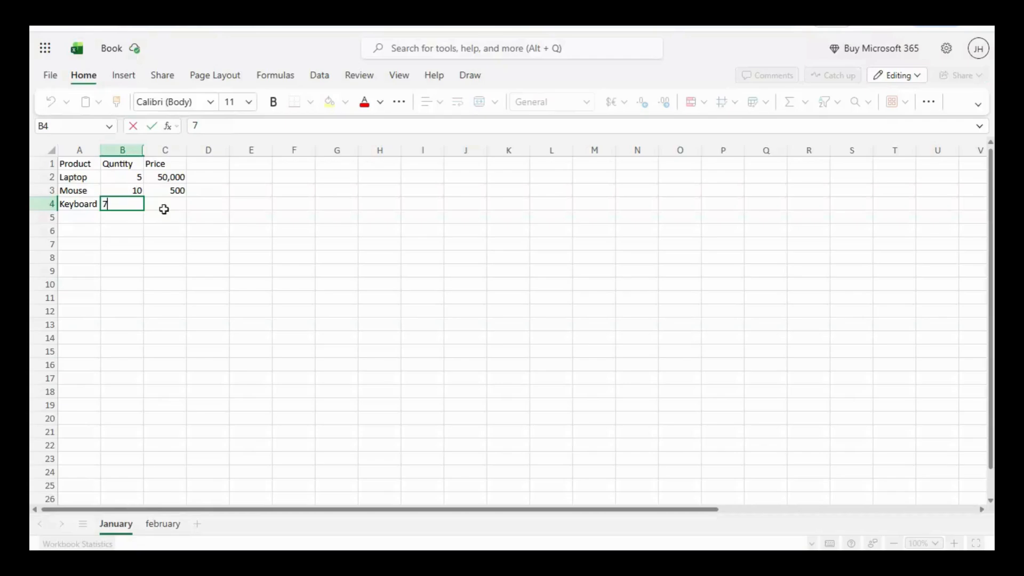
left_click(163, 203)
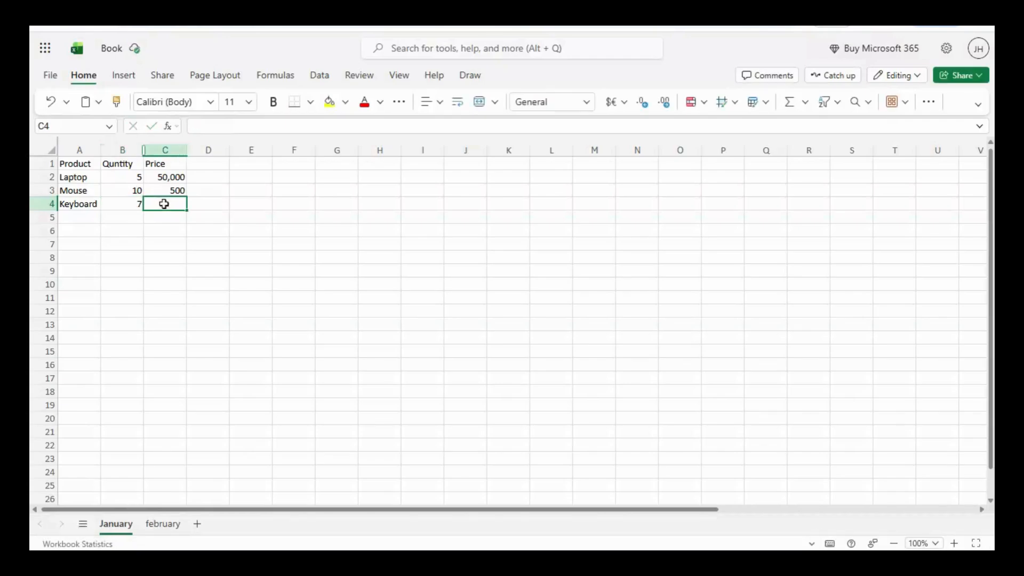
type("1500")
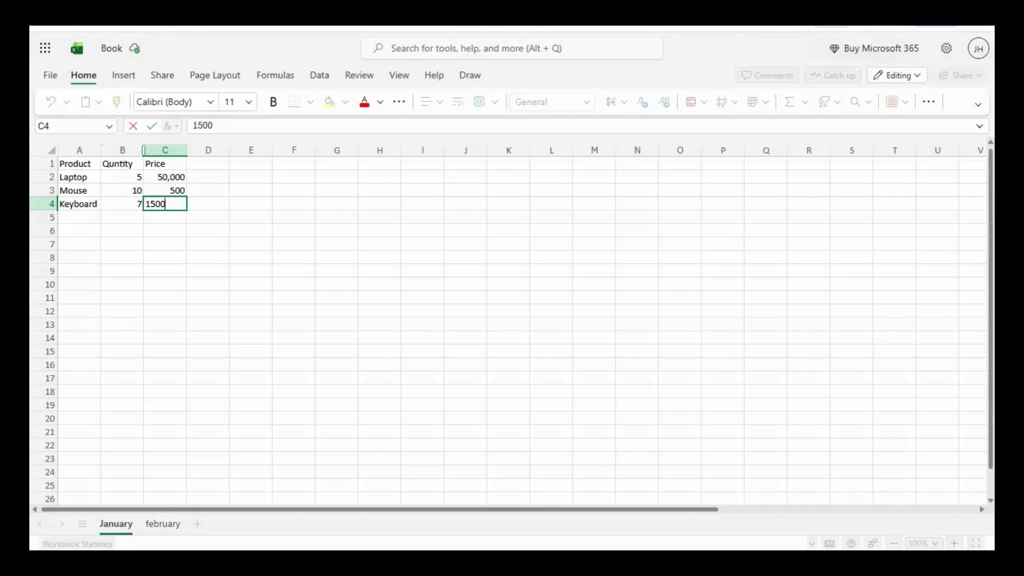
left_click(167, 222)
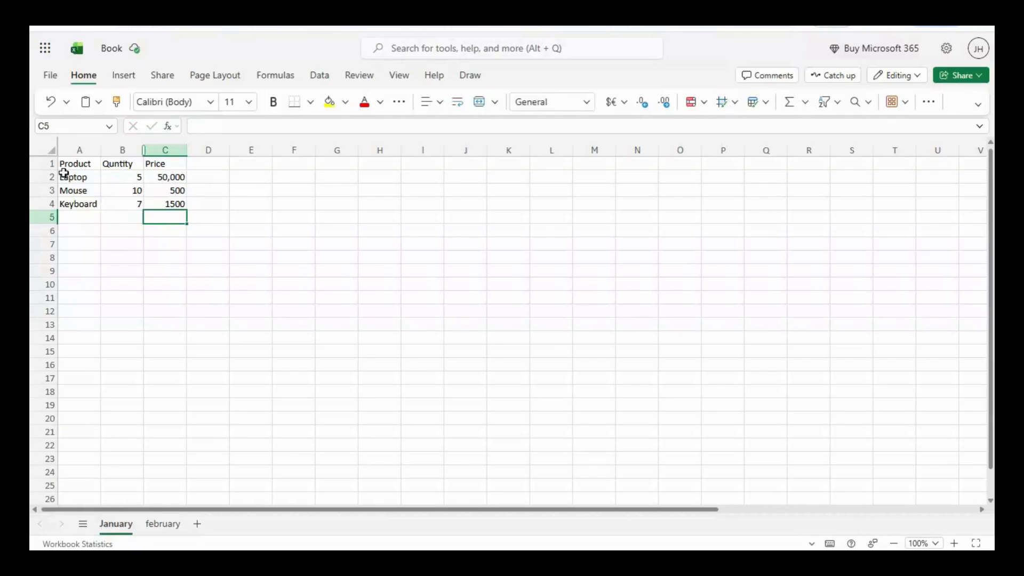
Convert the range A1:C4 on the January sheet into a table with headers
left_click_drag(66, 165, 171, 206)
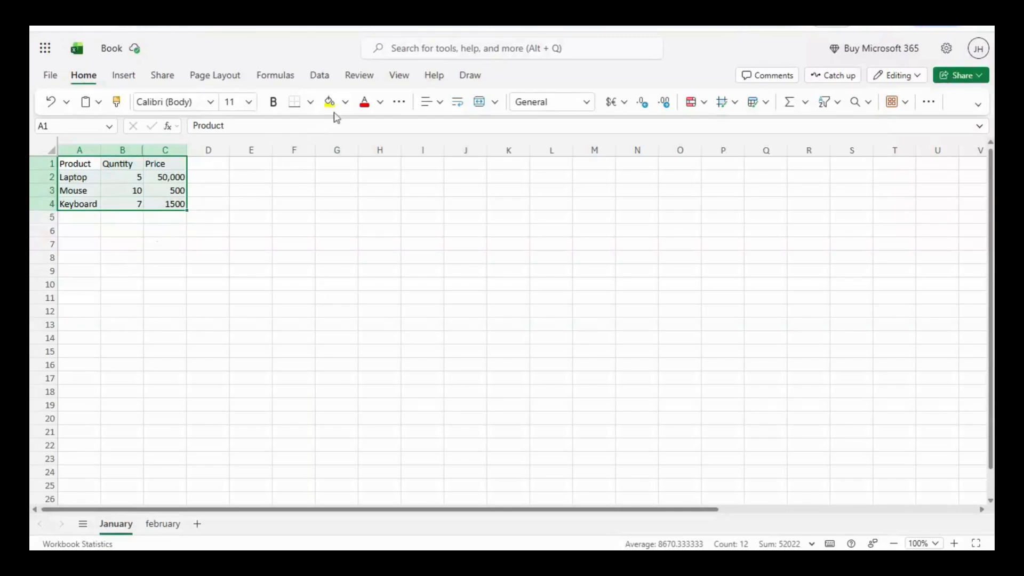
left_click(128, 79)
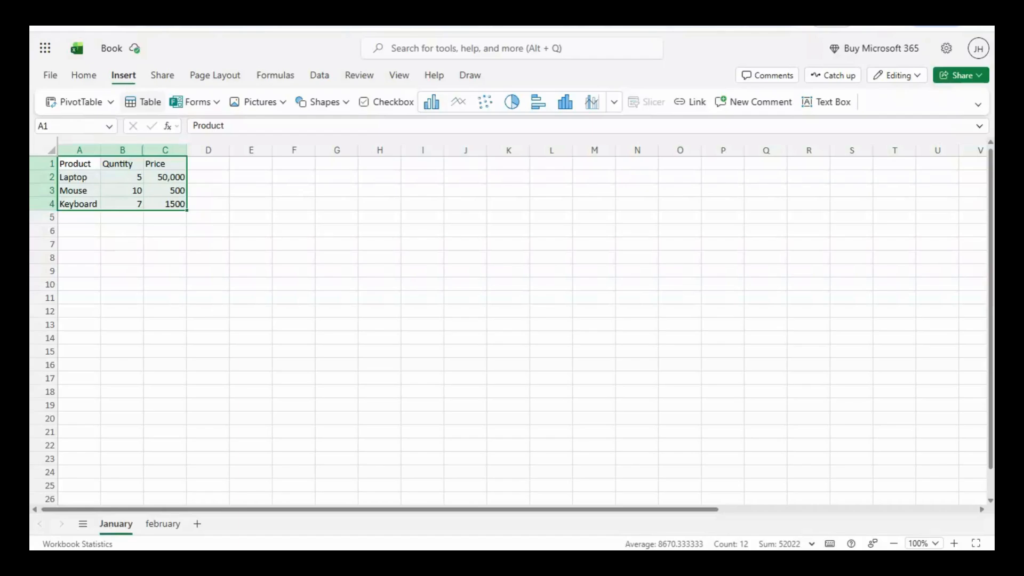
left_click(148, 107)
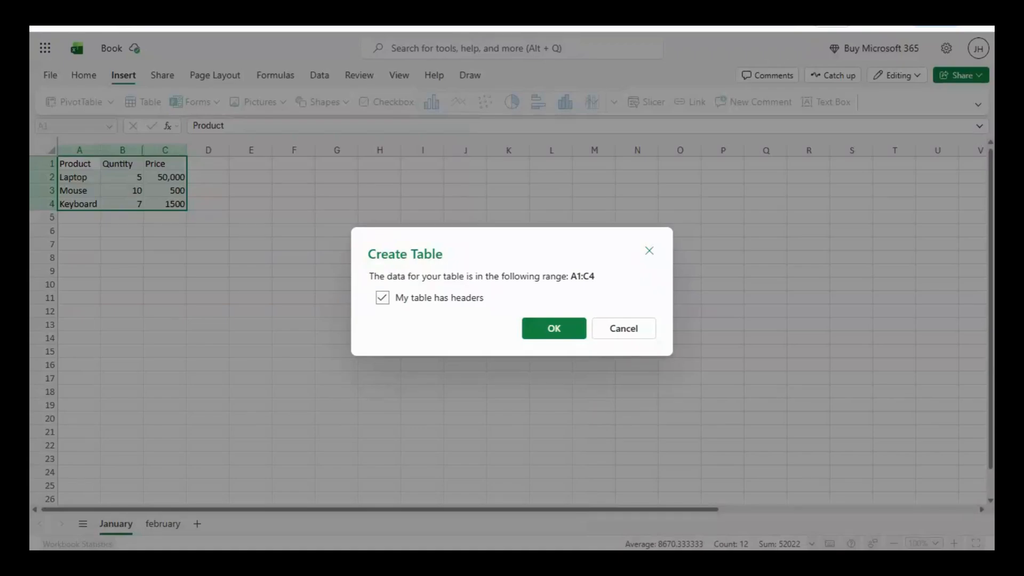
left_click(563, 334)
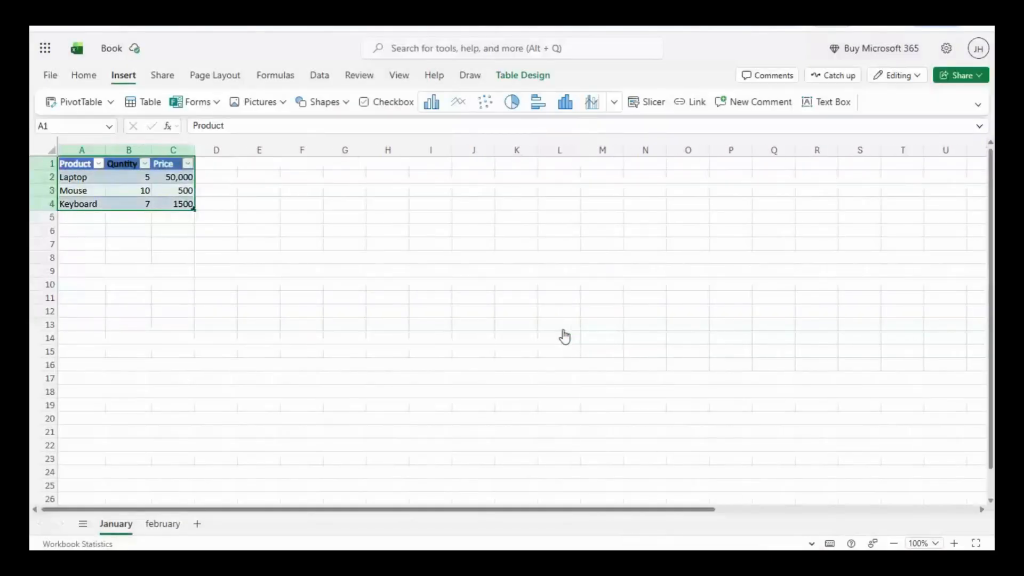
left_click(560, 379)
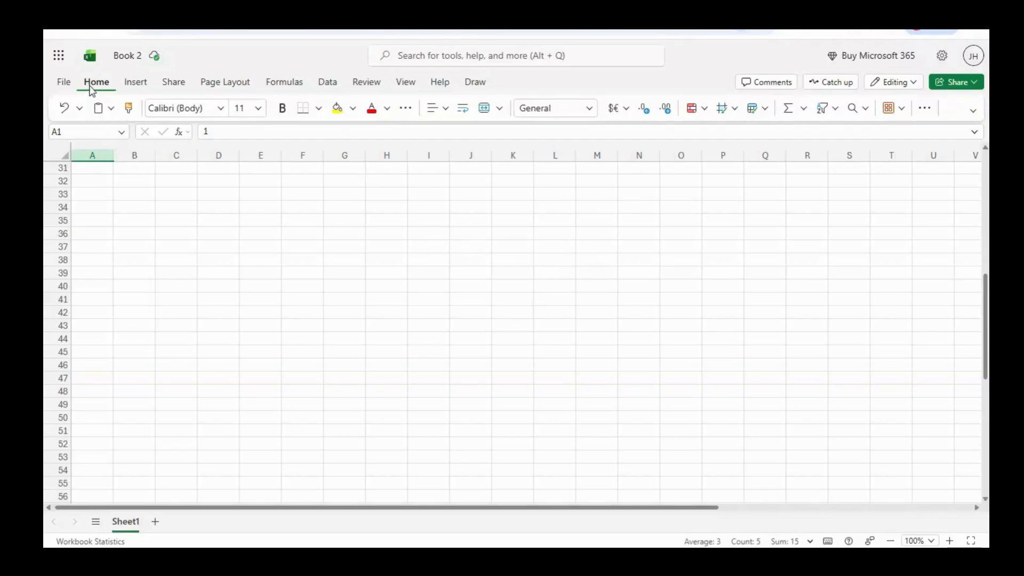
In the Book 2 workbook, enter the numbers 1, 2 and 3 in cells A31 to A33
left_click(804, 111)
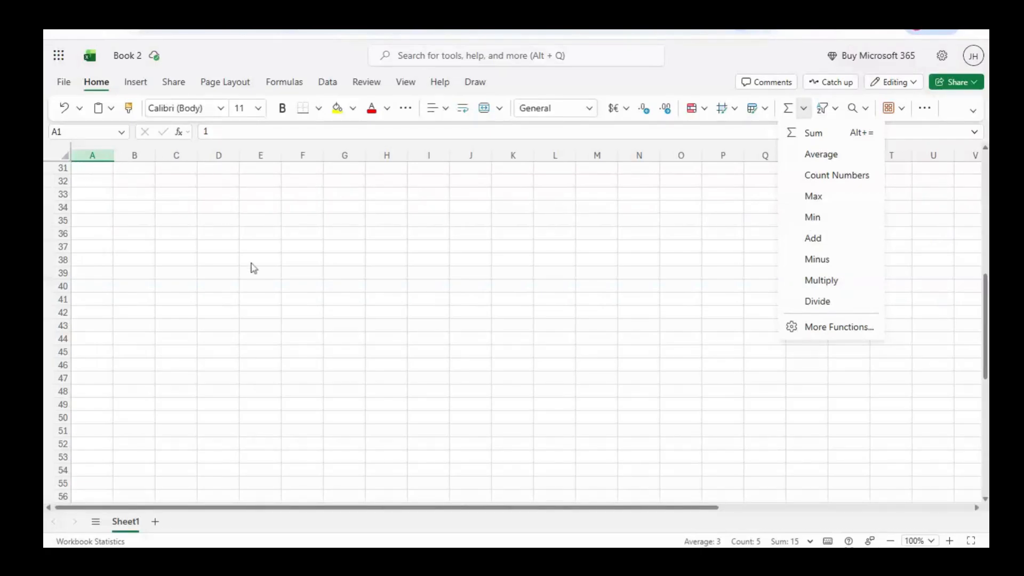
left_click(91, 166)
left_click(90, 167)
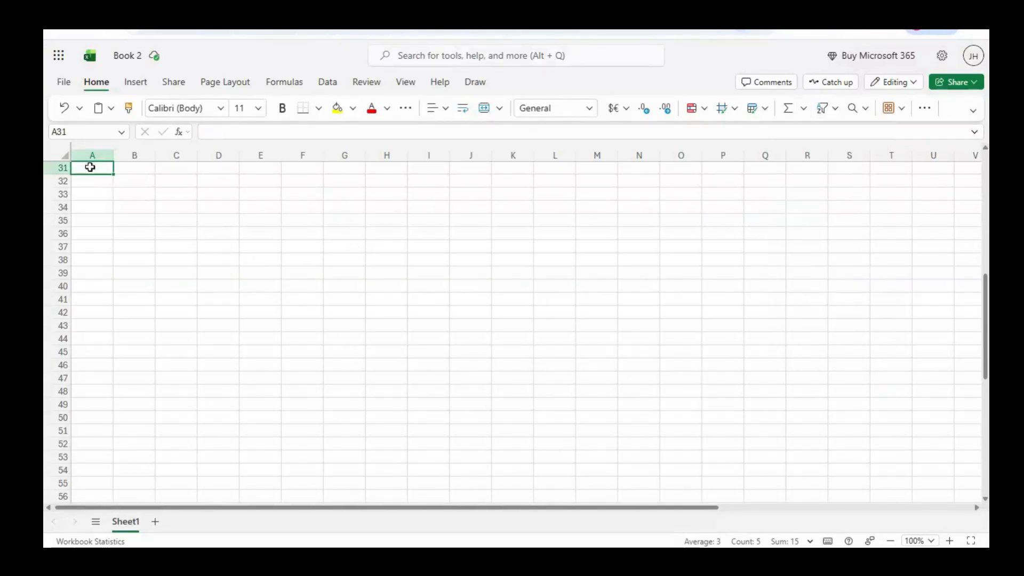
type("1")
key("Return")
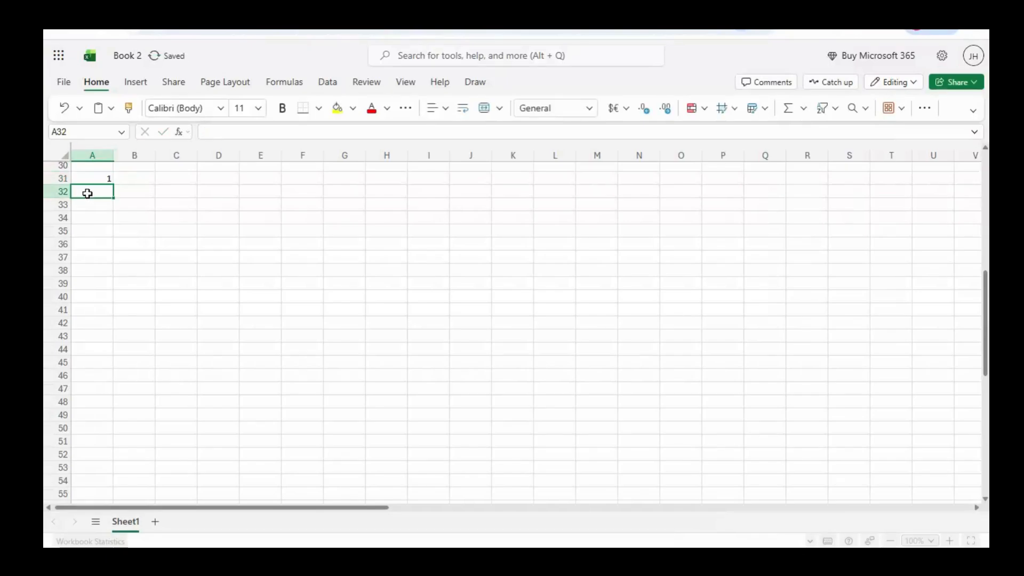
type("2")
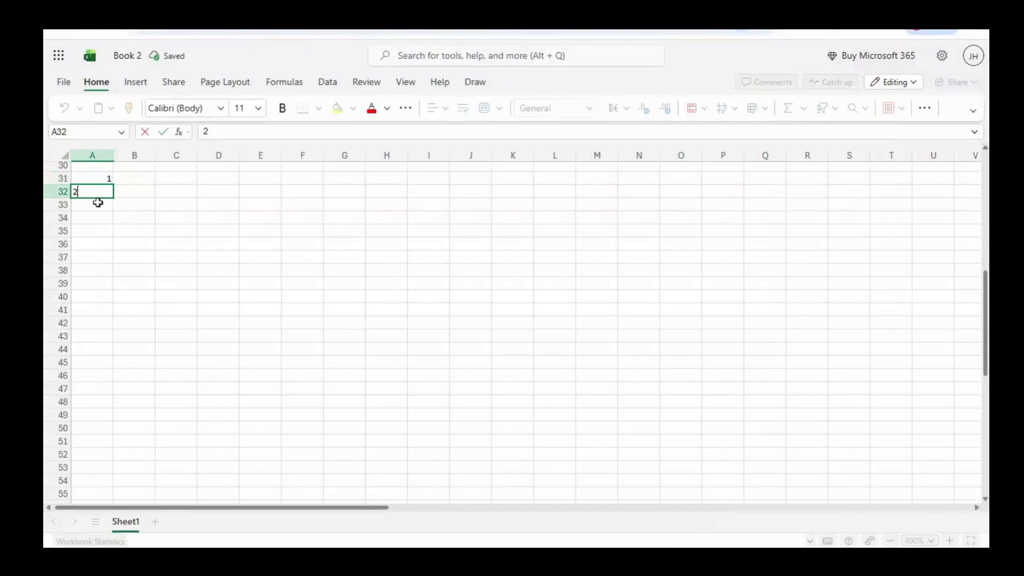
left_click(90, 208)
type("3")
left_click(95, 218)
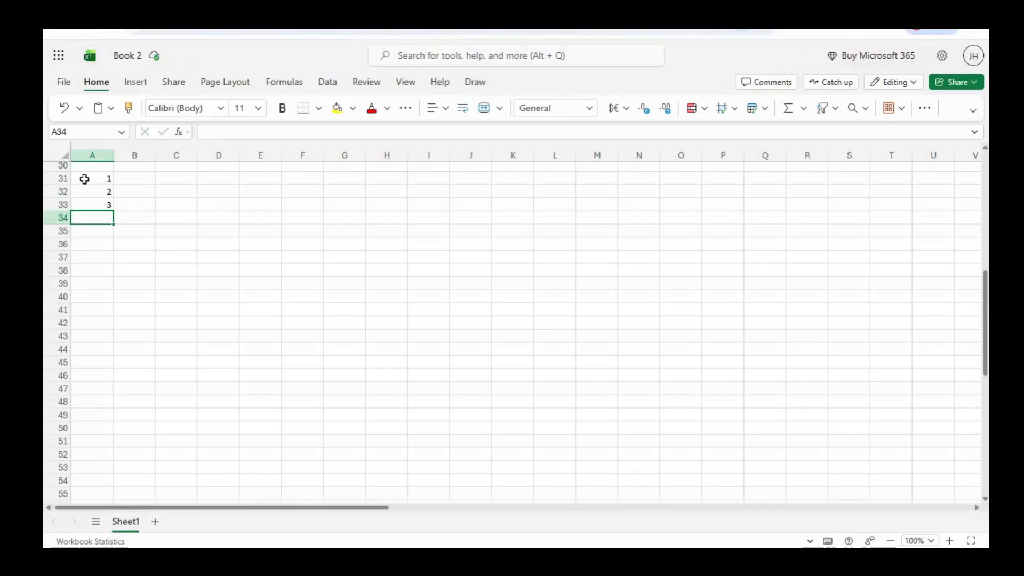
Add the Sum of A31:A33 in cell A34 with the AutoSum function
left_click_drag(85, 180, 102, 203)
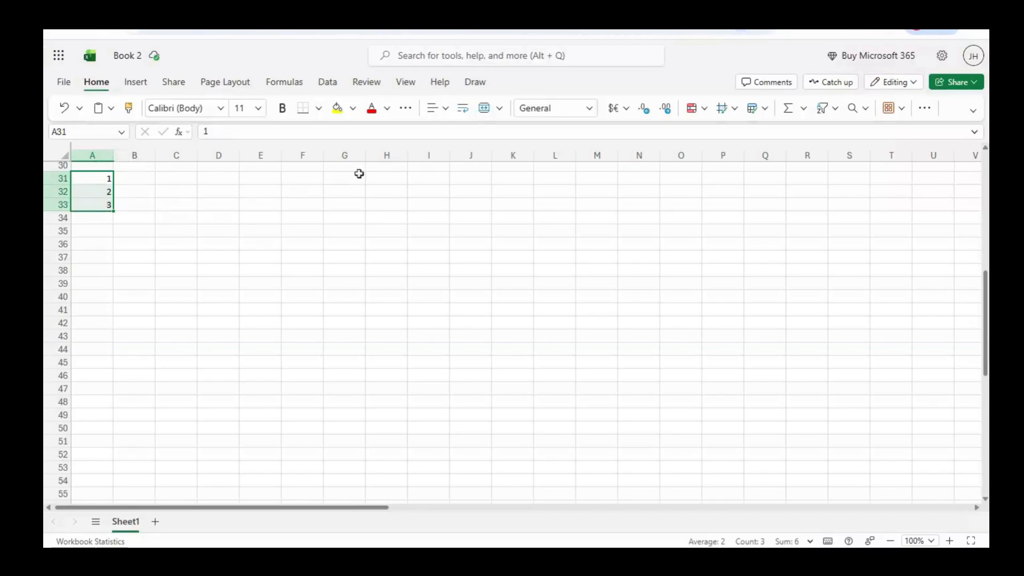
left_click(804, 112)
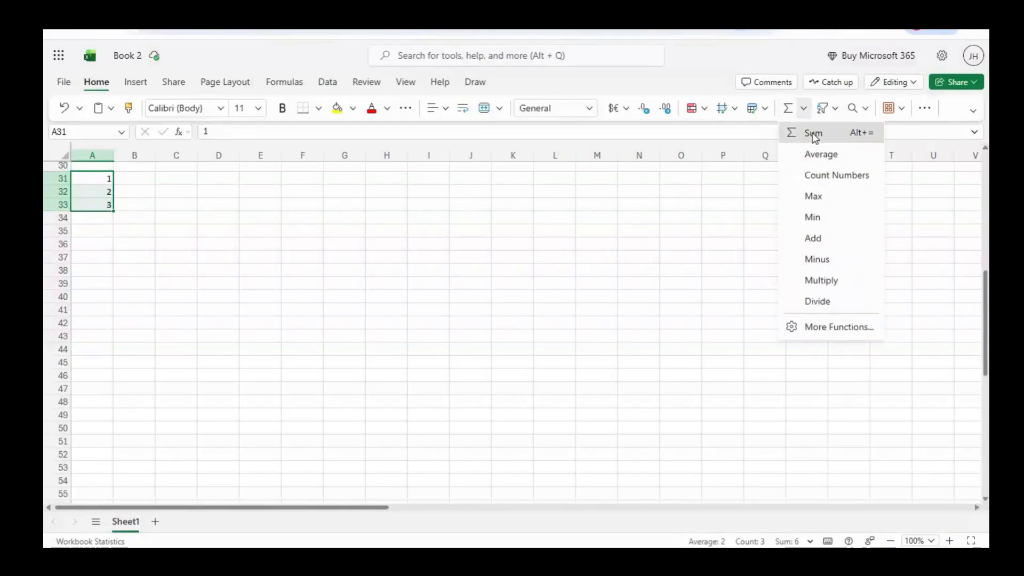
left_click(813, 134)
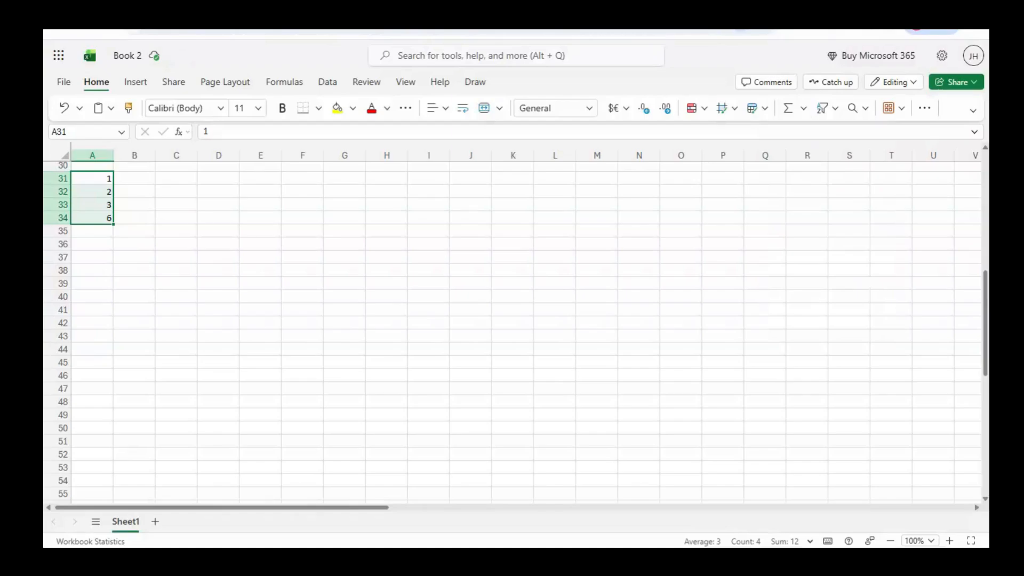
Append the Average of the selected column A numbers in A35 and their Count Numbers result in A36
left_click(806, 112)
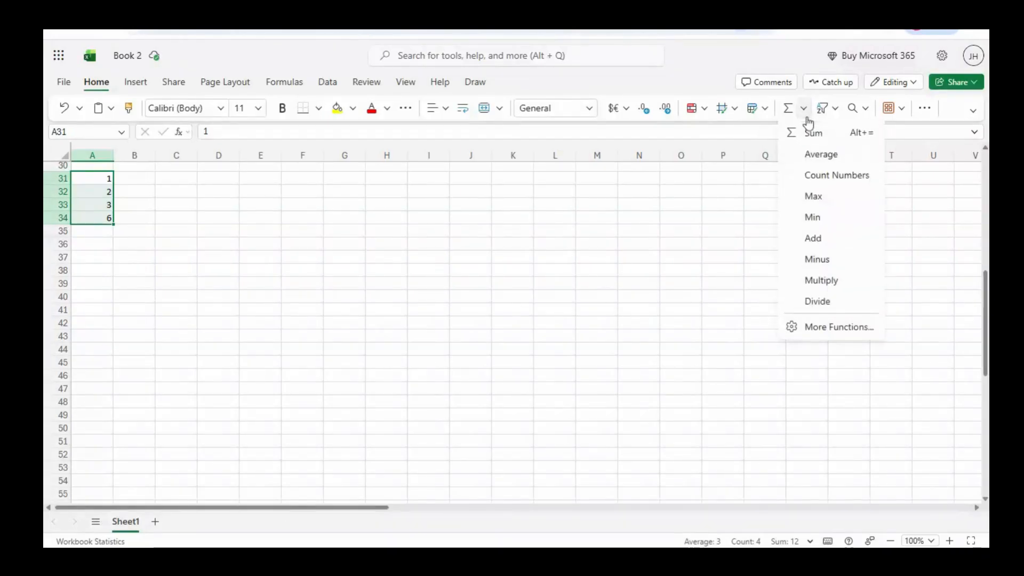
left_click(814, 160)
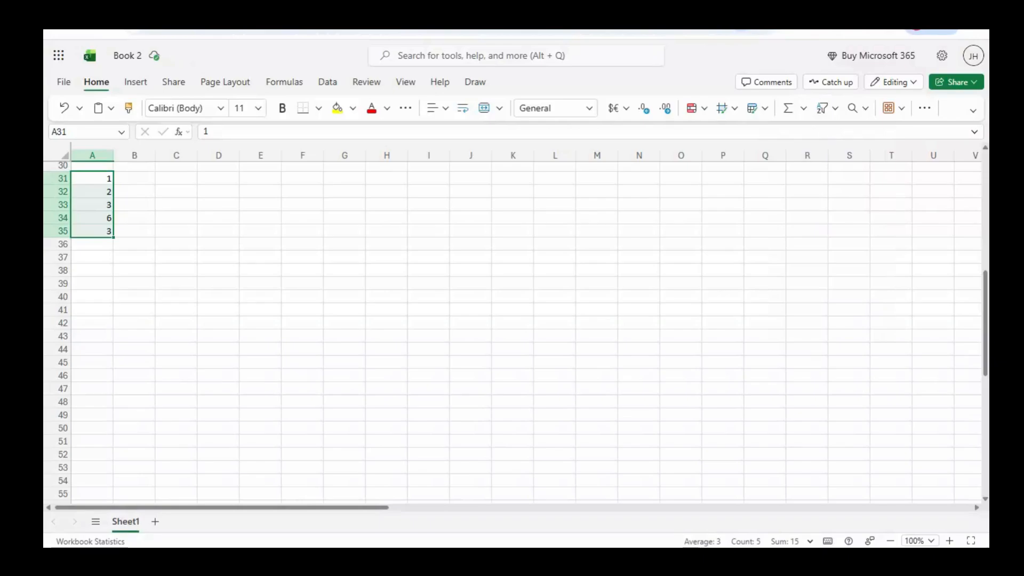
left_click(803, 108)
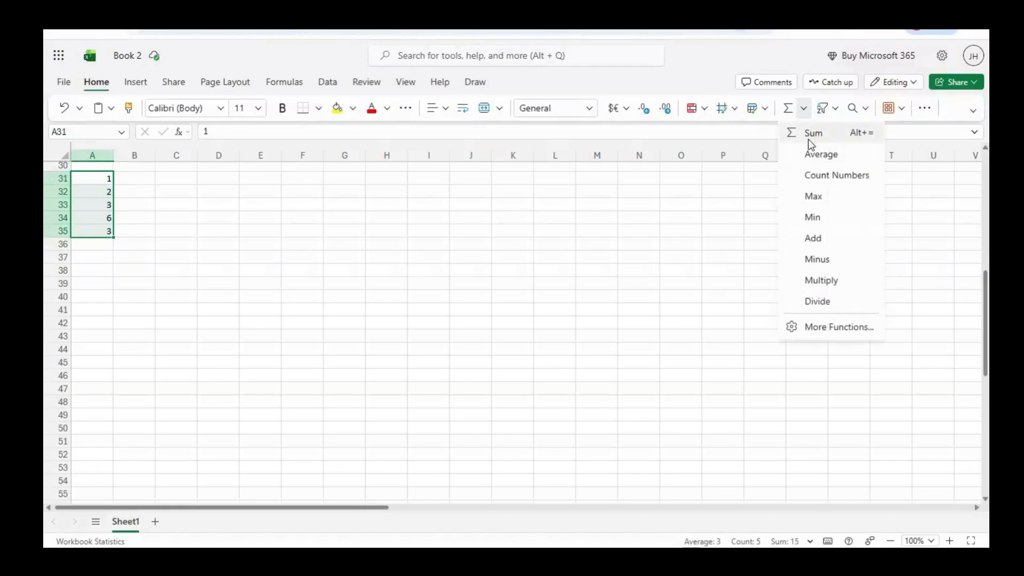
left_click(814, 176)
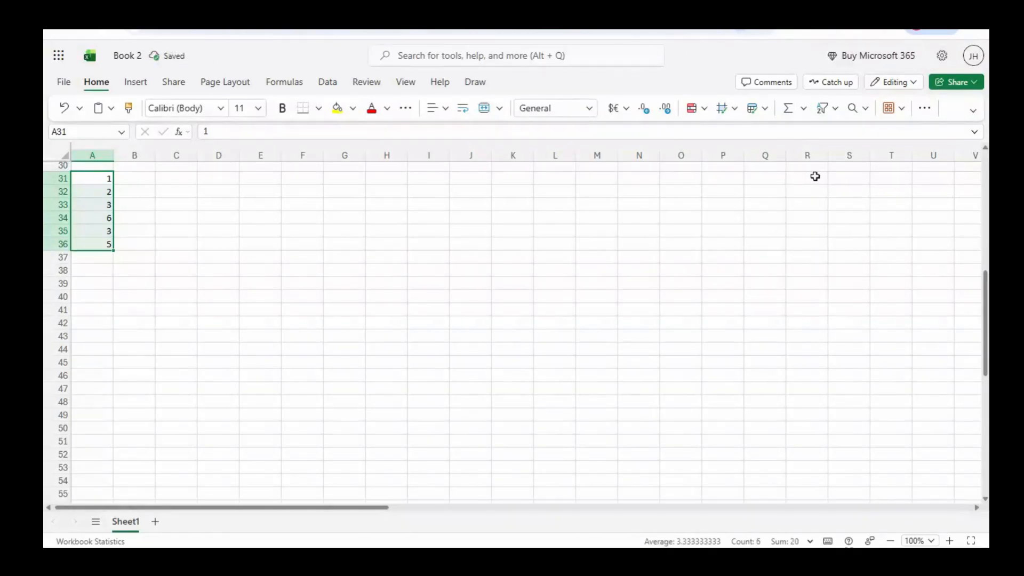
Append the Max of the selected column A numbers in A37 and the Min in A38
left_click(803, 112)
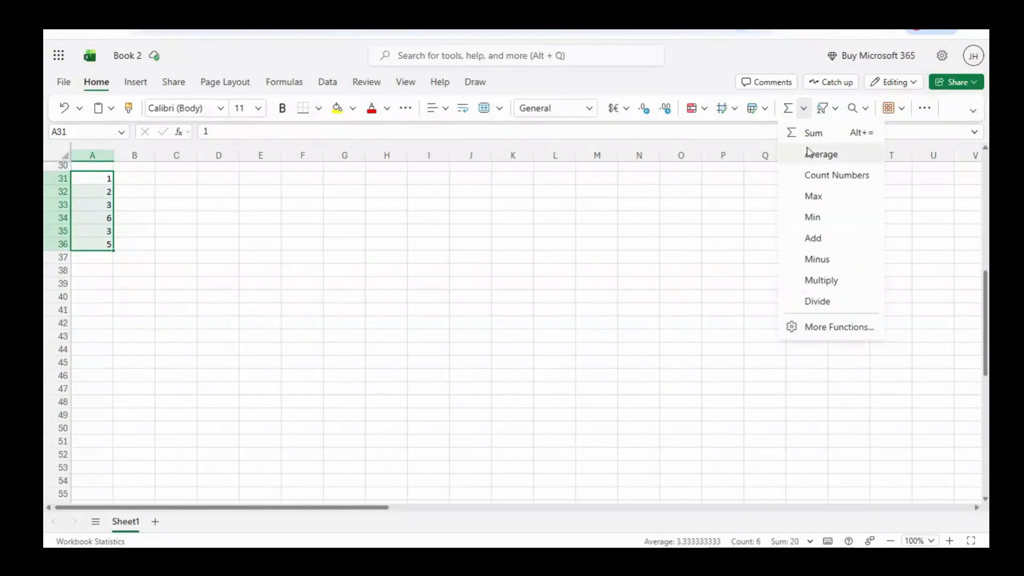
left_click(809, 197)
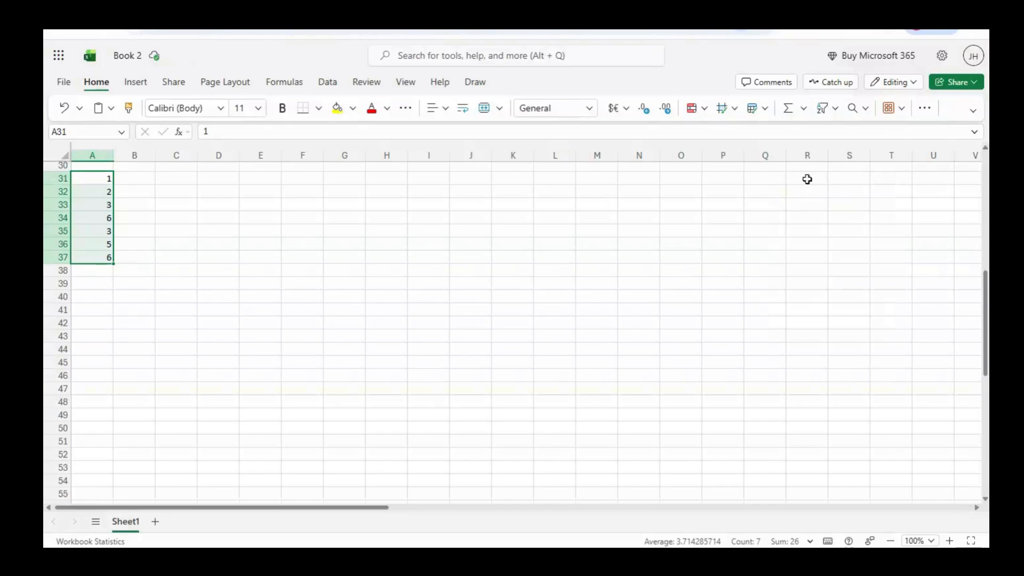
left_click(803, 110)
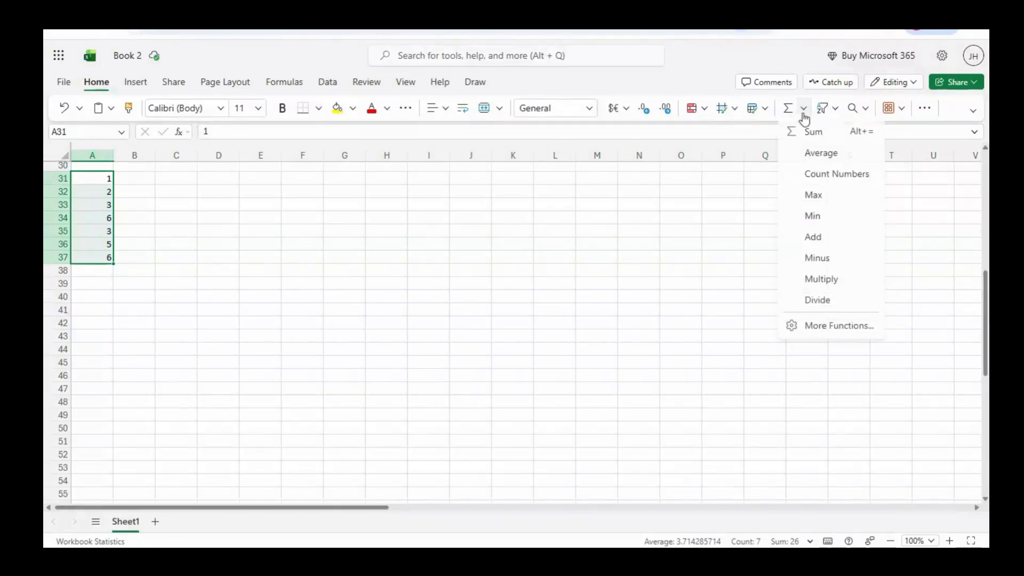
left_click(811, 224)
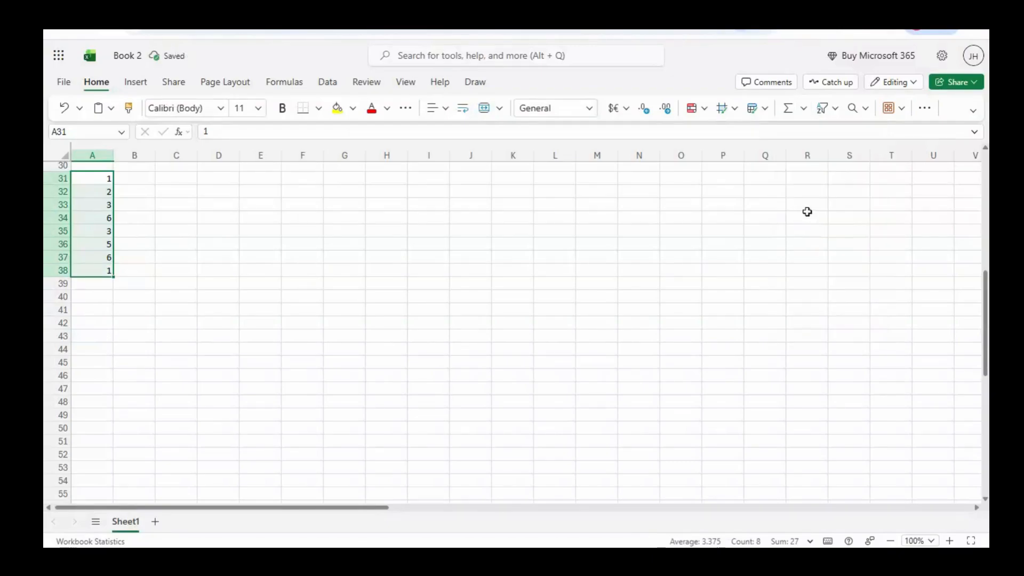